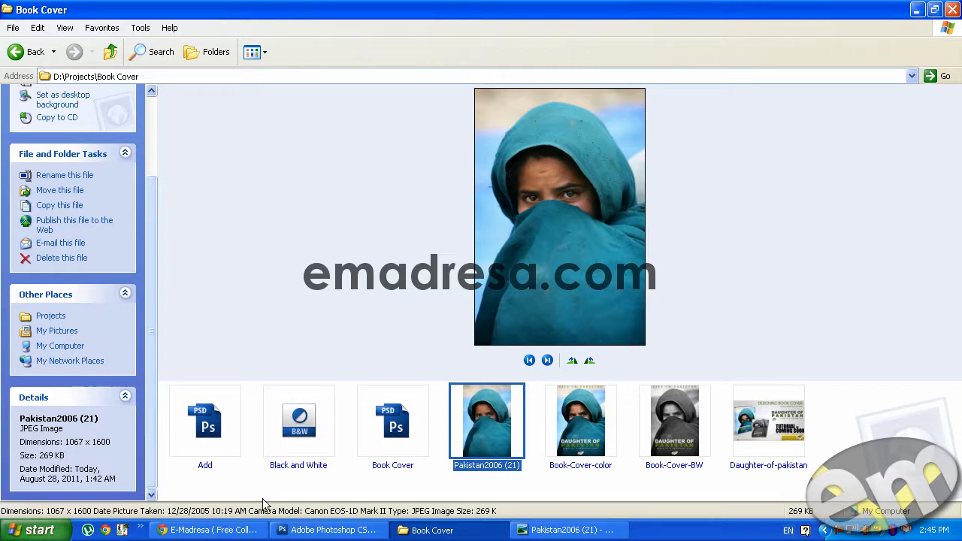
Step: Compare the original Pakistan2006 (21) photo with the finished Book-Cover-color and Book-Cover-BW versions in the picture viewer
left_click(541, 530)
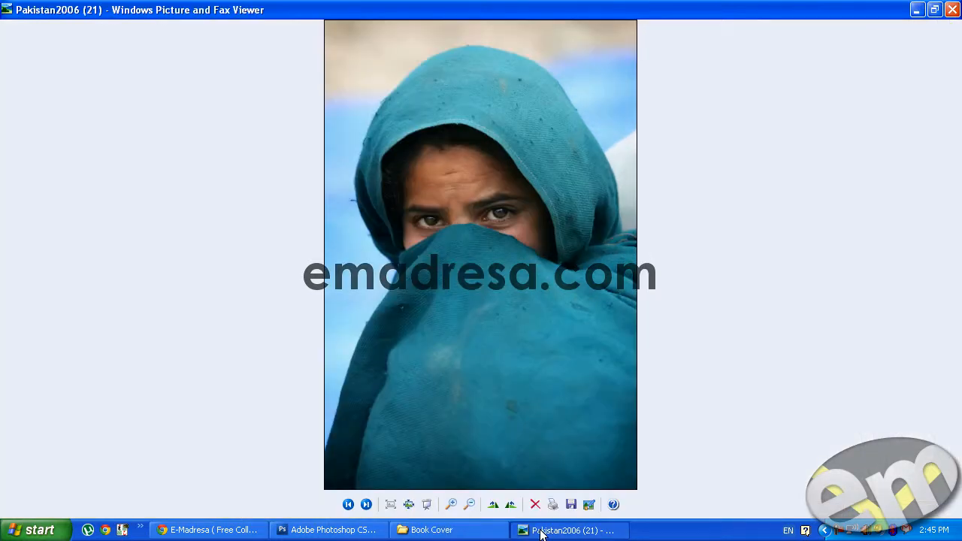
key("Left")
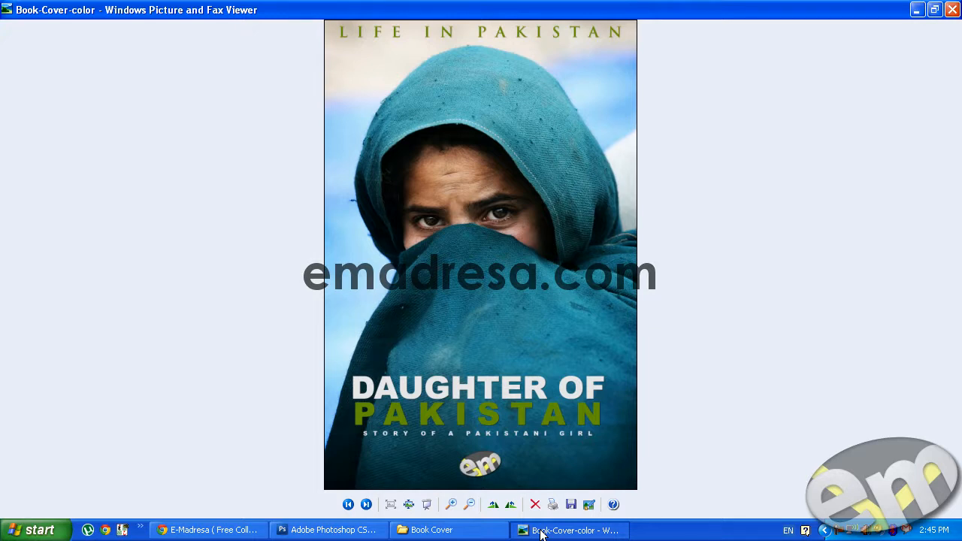
key("Right")
key("Left")
key("Left")
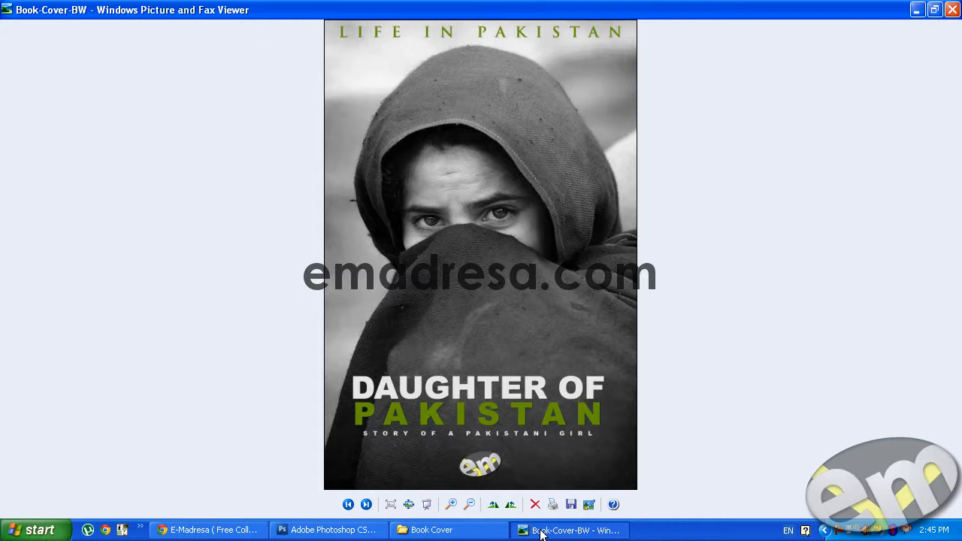
key("Right")
key("Right")
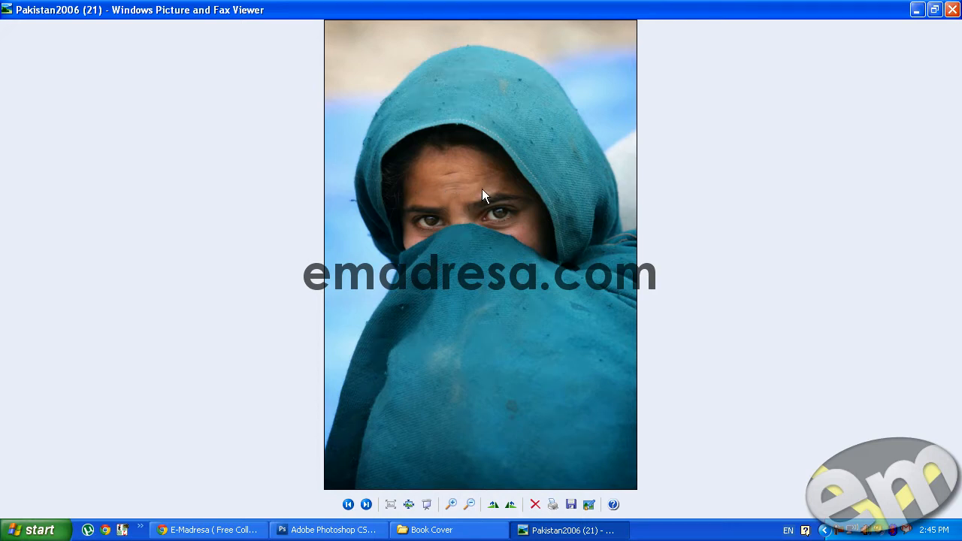
key("Left")
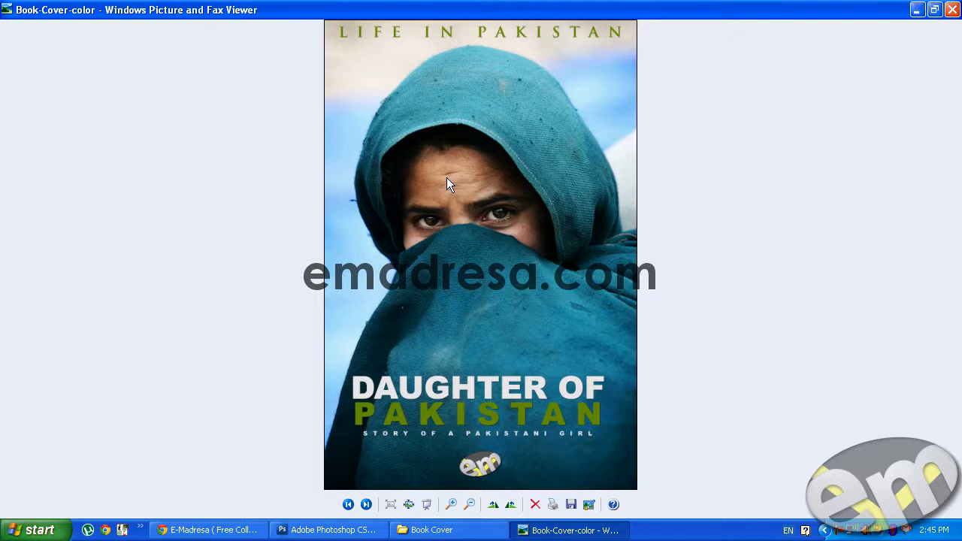
key("Left")
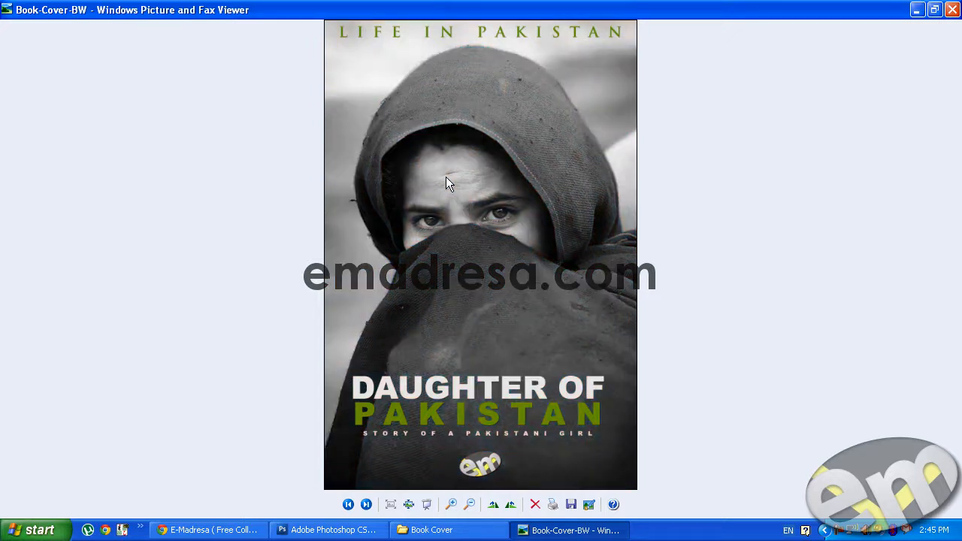
Step: Open the Pakistan2006 (21) photo from the Book Cover folder in Photoshop and reset the foreground and background colours to their defaults
left_click(429, 529)
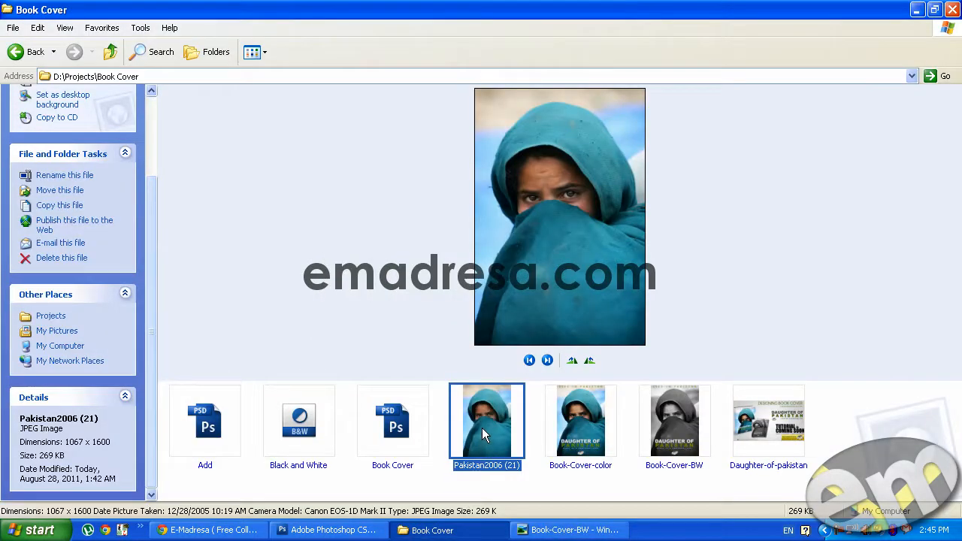
left_click_drag(481, 428, 364, 399)
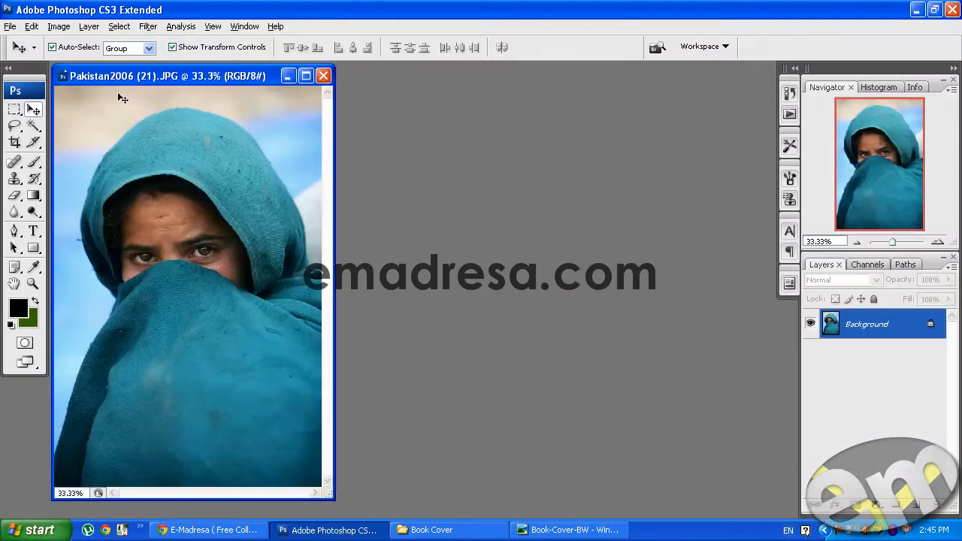
left_click_drag(119, 78, 287, 82)
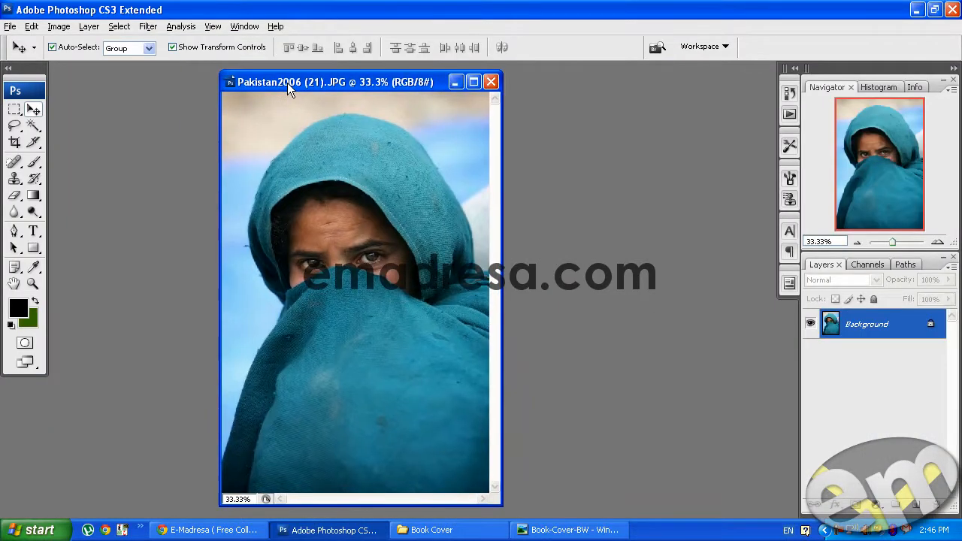
key("d")
Step: Enlarge the photo's document window to fill the workspace between the tools and the palettes
left_click_drag(314, 72, 312, 65)
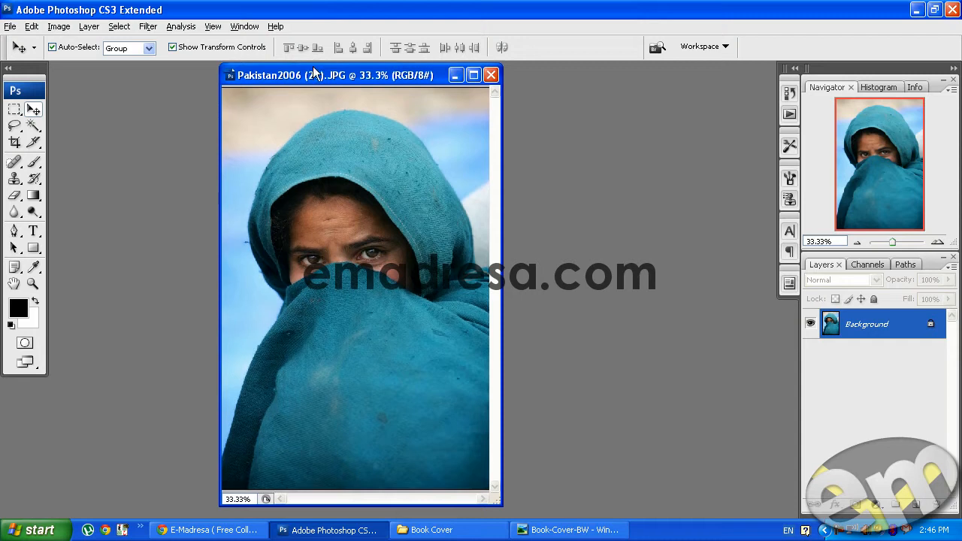
left_click_drag(326, 503, 326, 516)
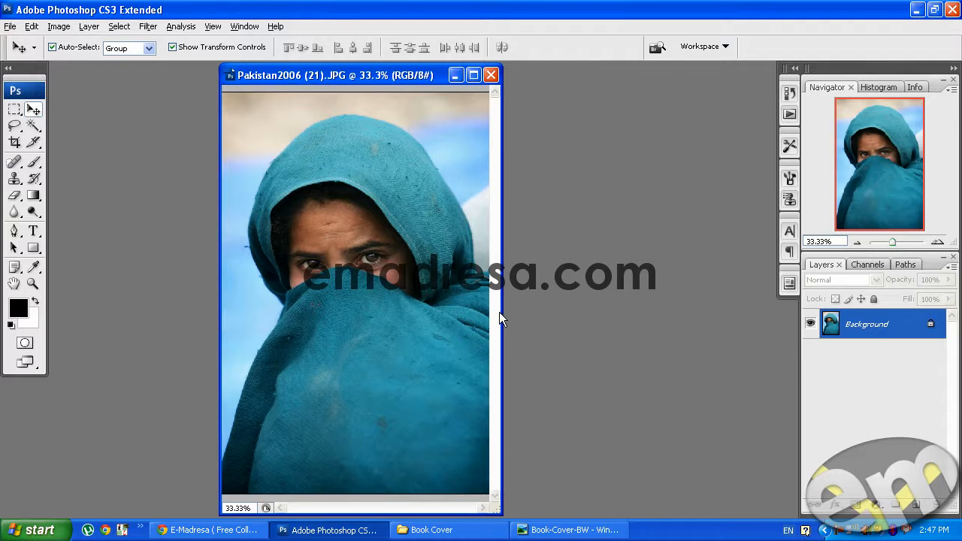
left_click_drag(499, 311, 775, 323)
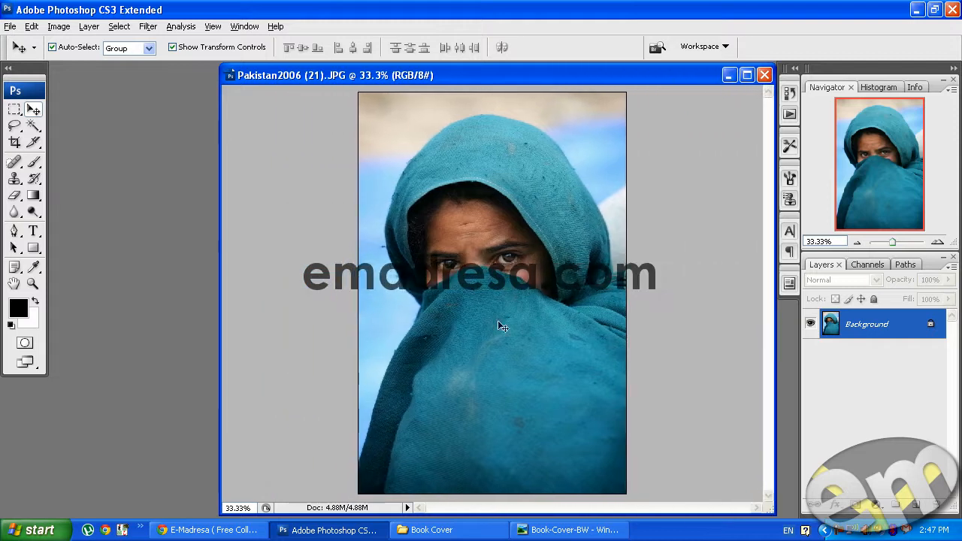
left_click_drag(220, 318, 53, 318)
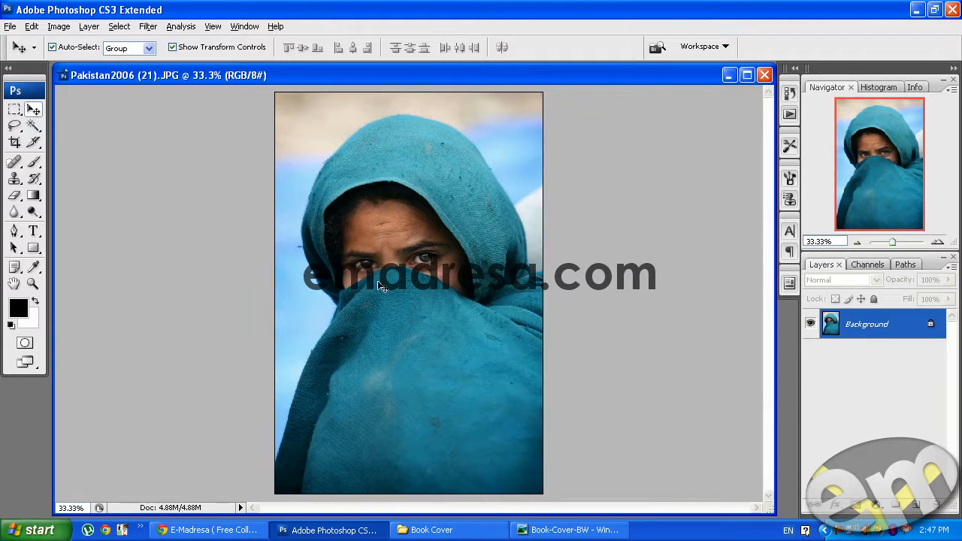
Step: Try the Desaturate adjustment on the photo's background layer, and undo it
left_click(65, 30)
mouse_move(83, 64)
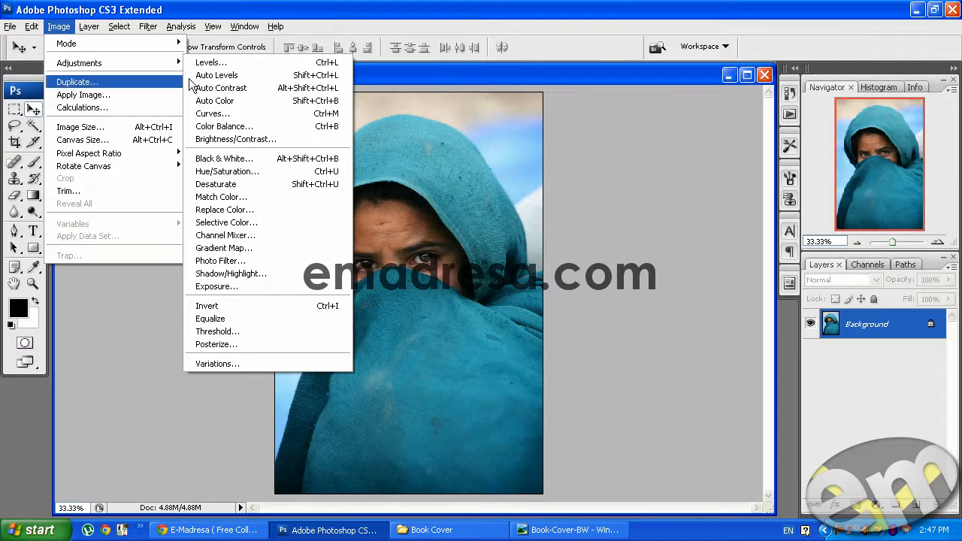
left_click(214, 185)
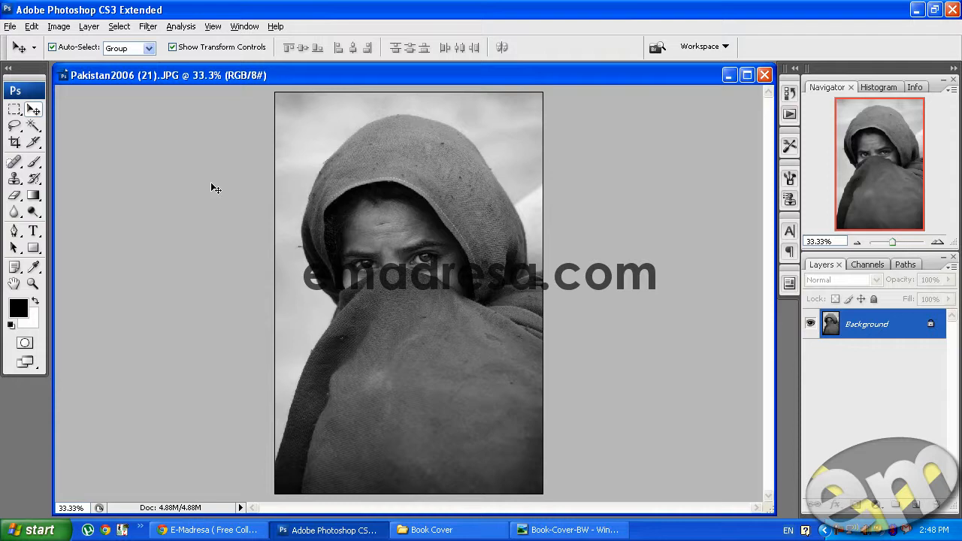
key("ctrl+z")
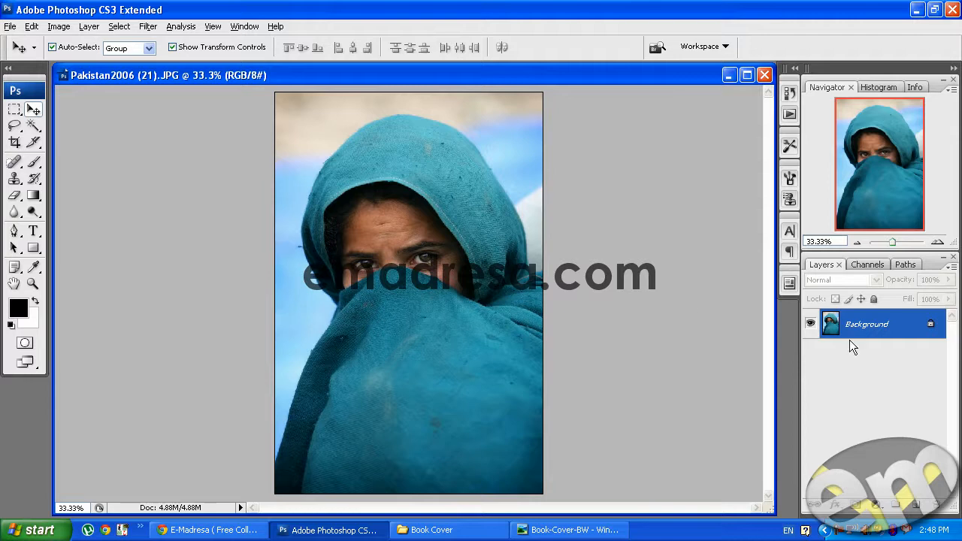
Step: Try a new black-filled layer in Saturation blend mode above the photo, and delete that layer
left_click(918, 508)
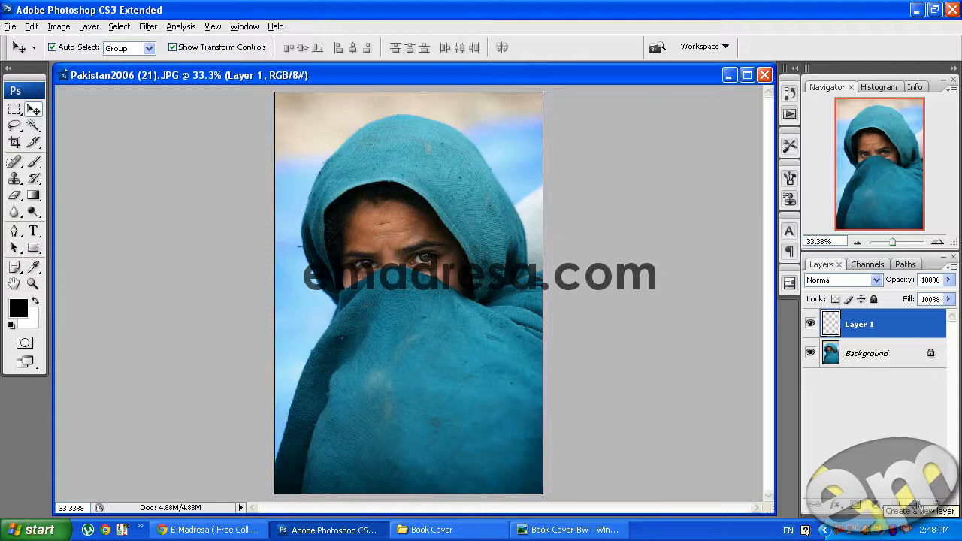
key("alt+BackSpace")
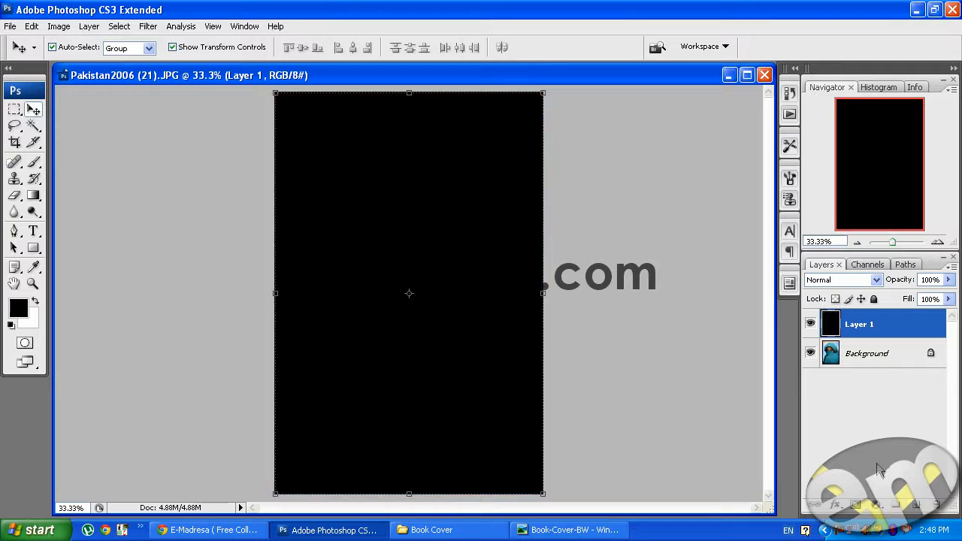
left_click(865, 281)
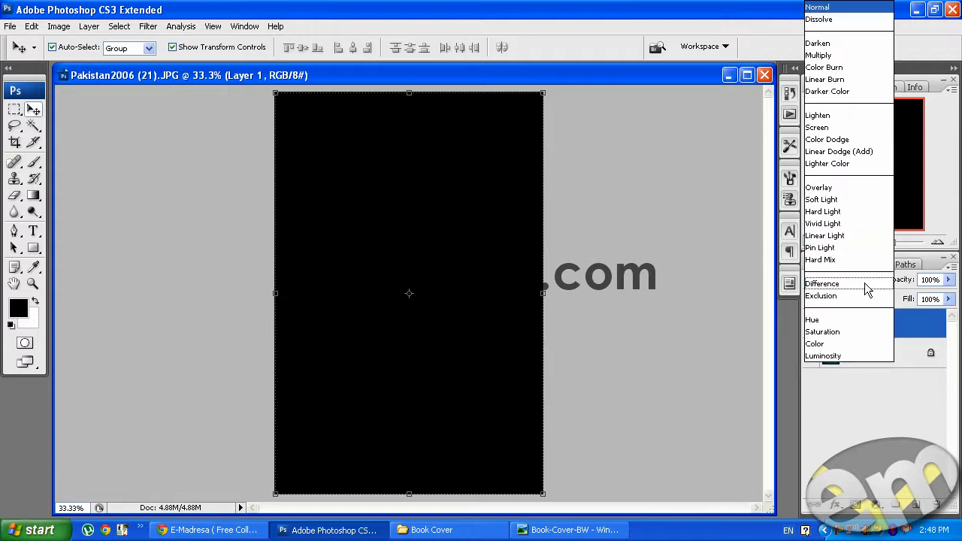
left_click(857, 332)
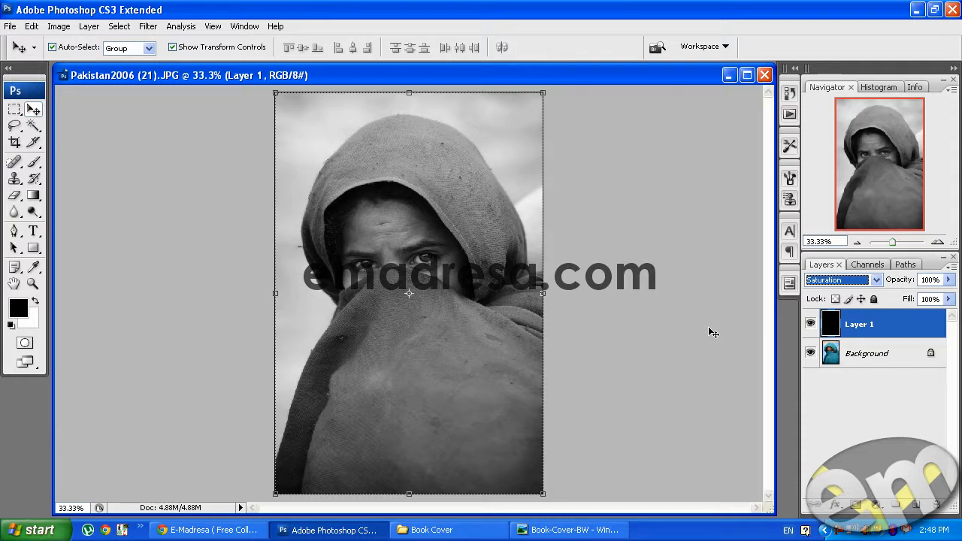
left_click_drag(885, 328, 935, 502)
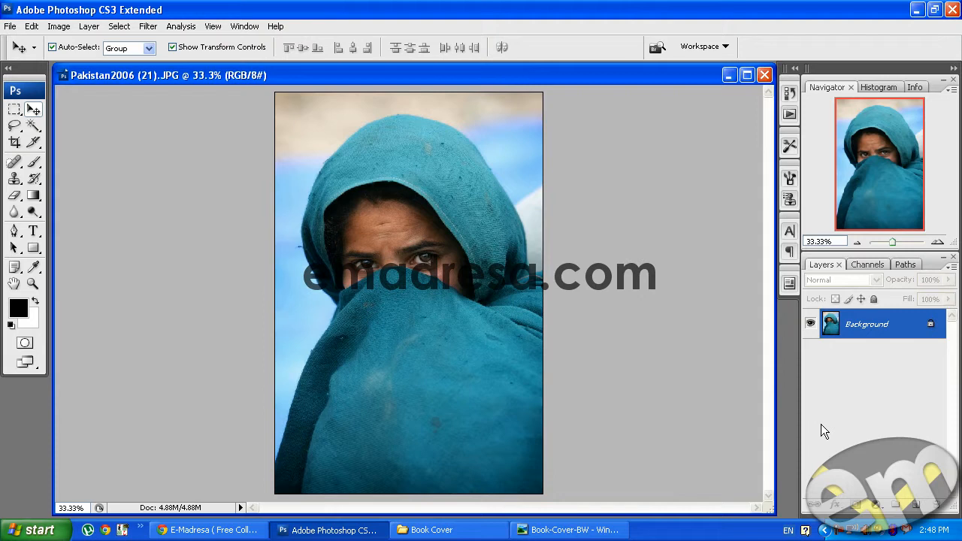
Step: Desaturate the background photo and check the Desaturate command among the image adjustments
key("ctrl+shift+u")
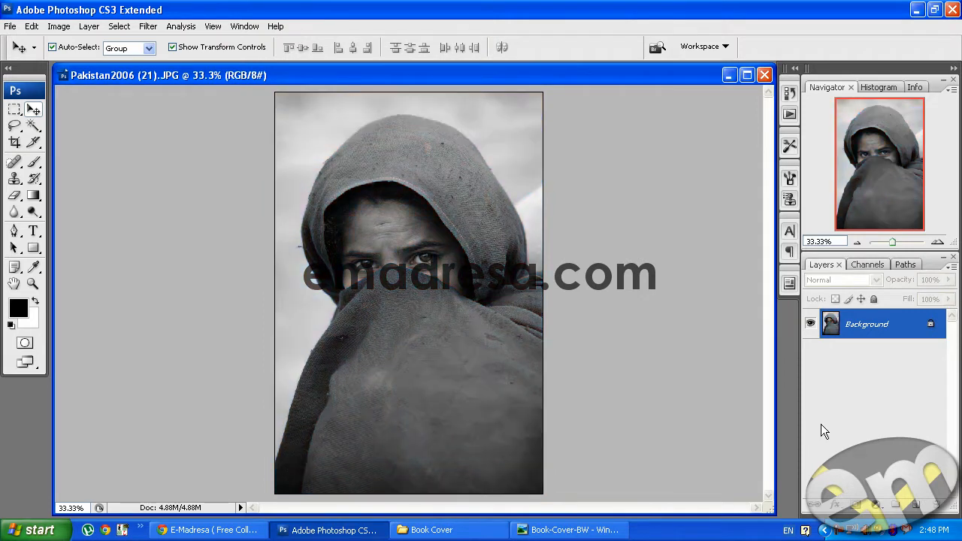
left_click(59, 26)
mouse_move(82, 63)
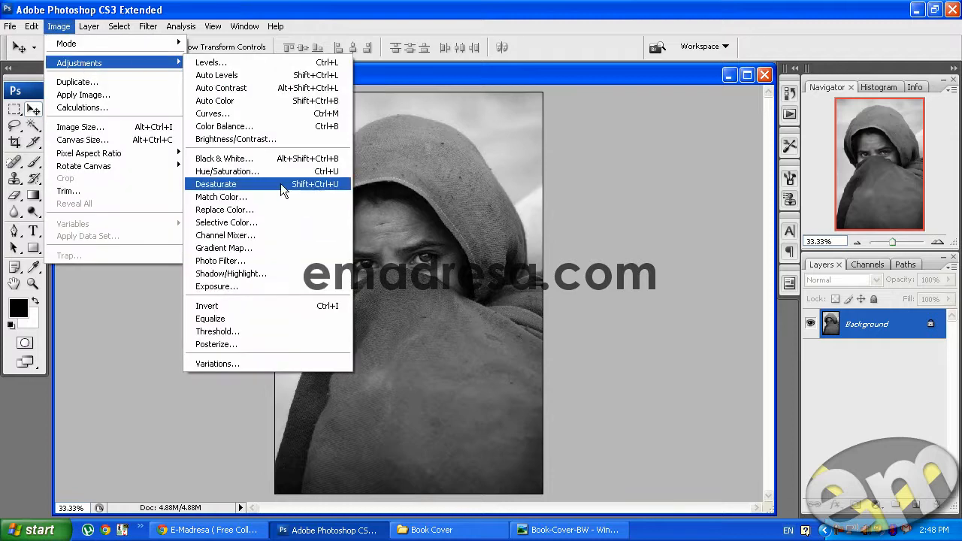
key("Escape")
key("Escape")
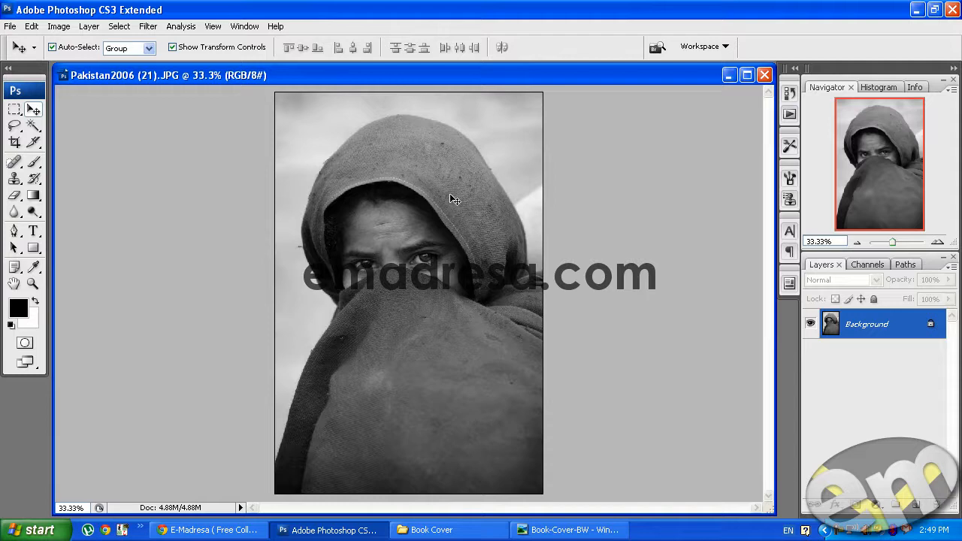
Step: Try Levels on the desaturated photo with white input and midtone changes, discard them, and undo the desaturation
left_click(58, 27)
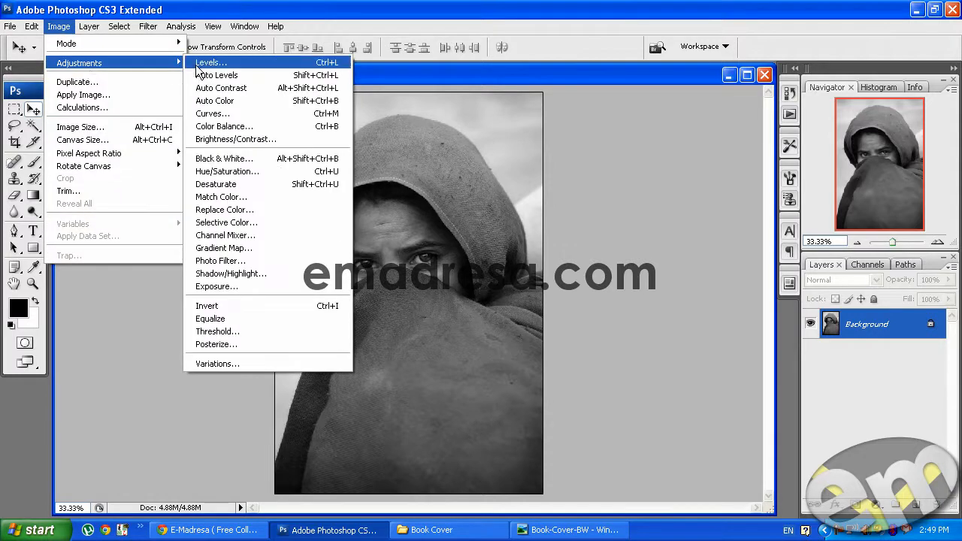
left_click(205, 65)
left_click_drag(820, 325, 784, 328)
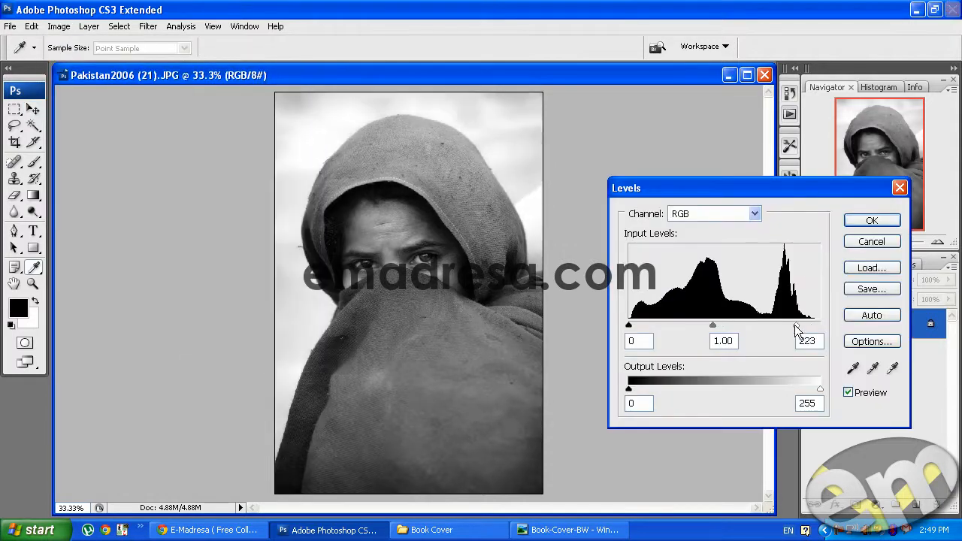
left_click_drag(706, 326, 718, 331)
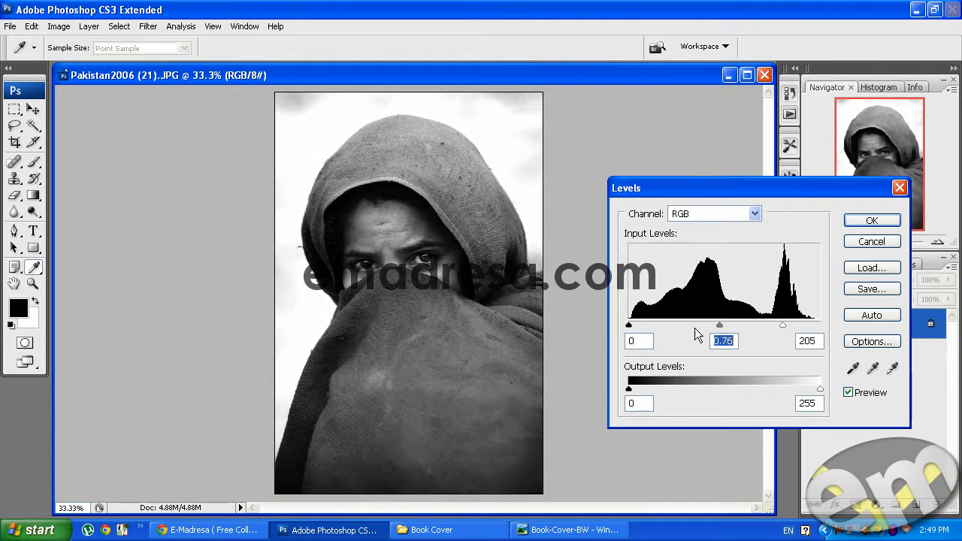
mouse_move(629, 333)
left_mouse_down()
mouse_move(678, 328)
mouse_move(617, 324)
left_mouse_up()
left_click_drag(784, 326, 824, 326)
mouse_move(748, 326)
left_mouse_down()
mouse_move(694, 328)
mouse_move(767, 325)
mouse_move(747, 323)
left_mouse_up()
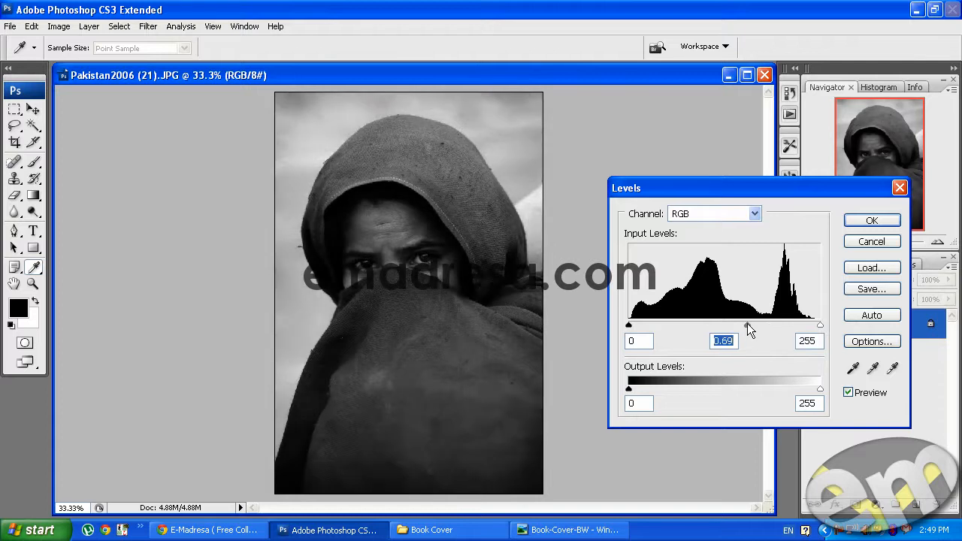
left_click(876, 246)
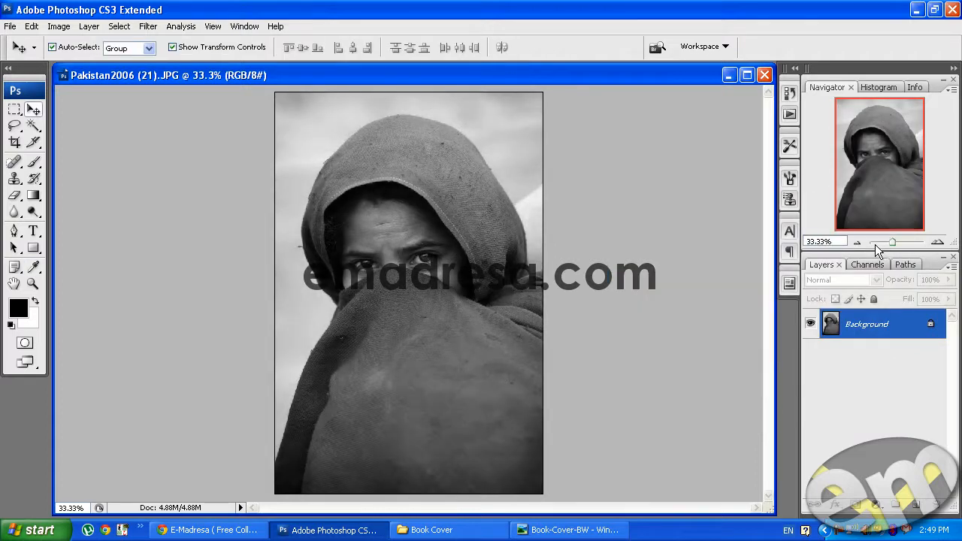
key("ctrl+z")
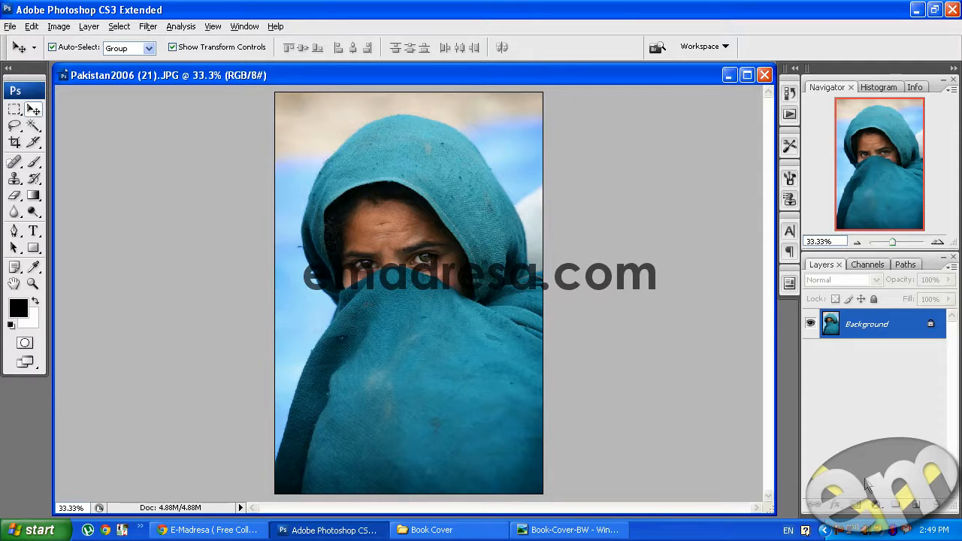
Step: Add a Channel Mixer adjustment layer named Channel Mixer 1 above the photo and turn on its Monochrome option
left_click(873, 506)
left_click(874, 505)
left_click(873, 506)
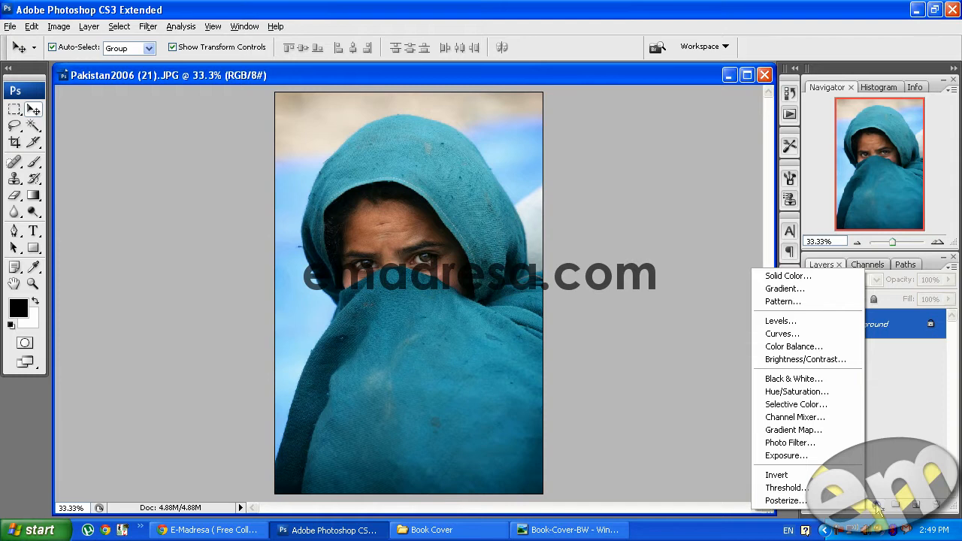
left_click(816, 420)
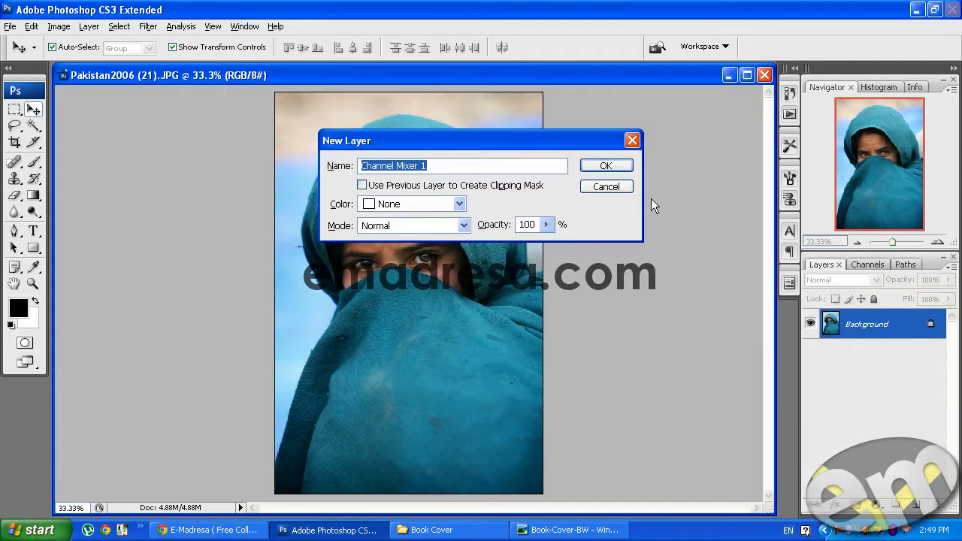
left_click(615, 166)
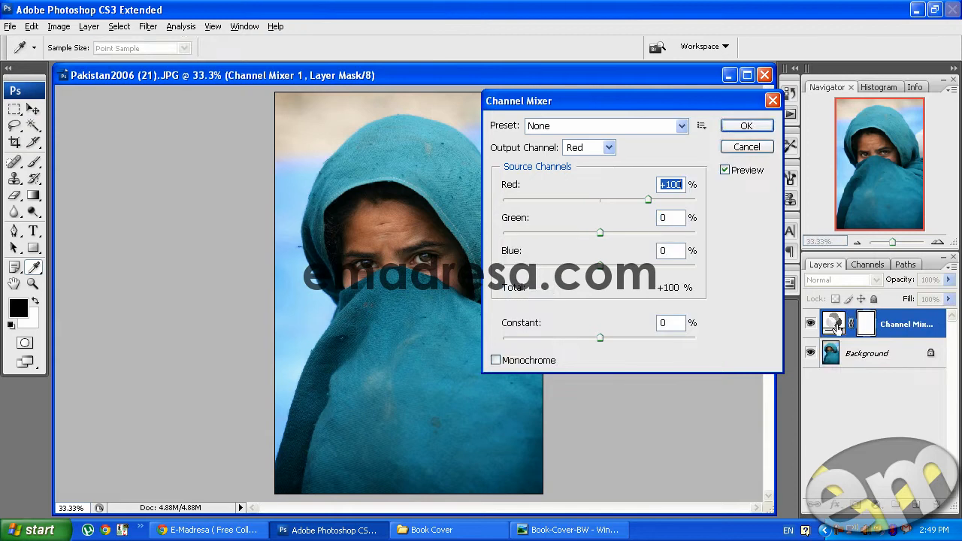
left_click_drag(541, 108, 666, 83)
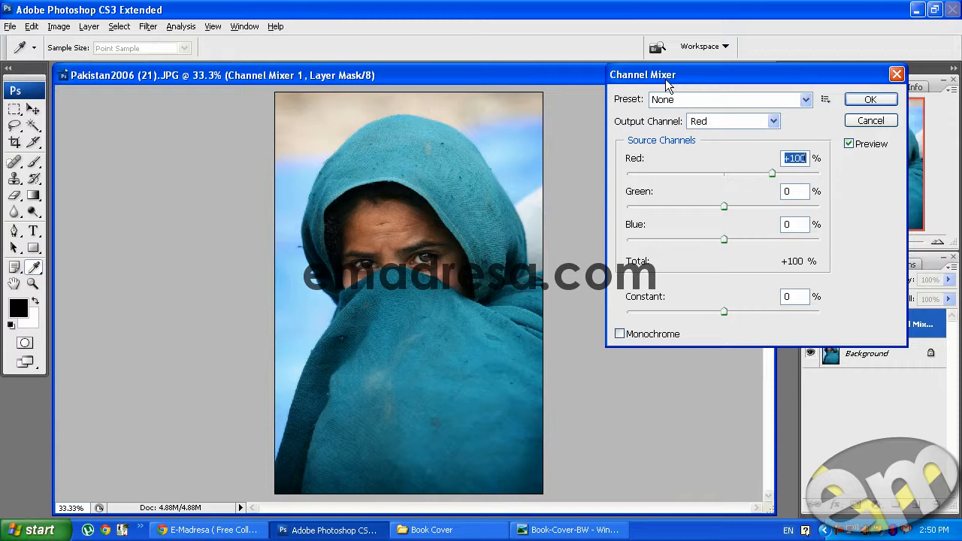
left_click(619, 335)
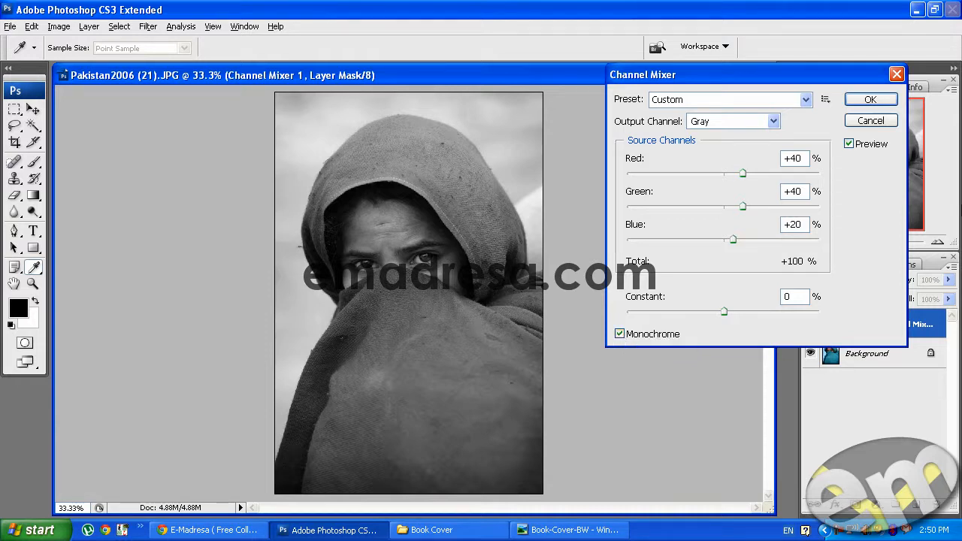
Step: Try the Green, Orange and Blue Filter black-and-white presets in the Channel Mixer, reset the preset to None and turn Monochrome back on
left_click(805, 100)
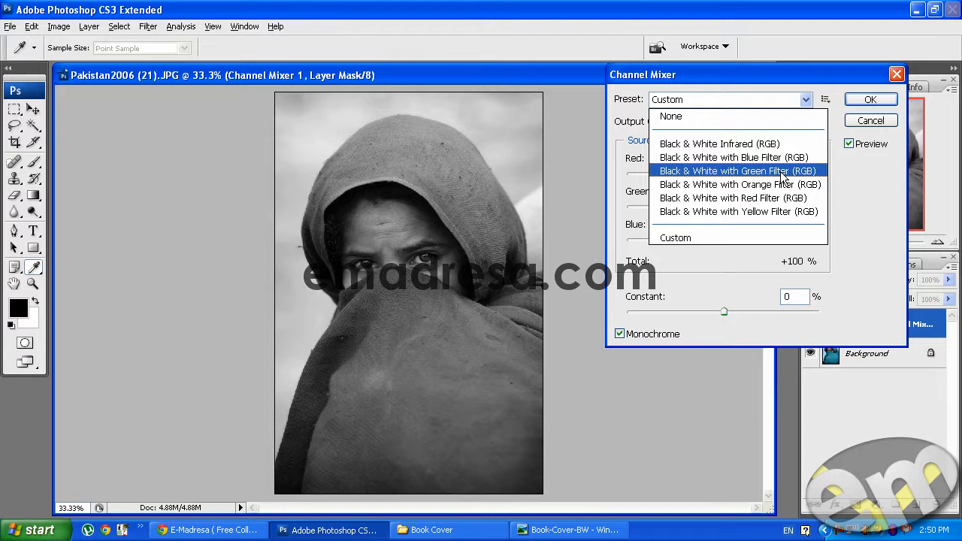
left_click(783, 172)
left_click(770, 100)
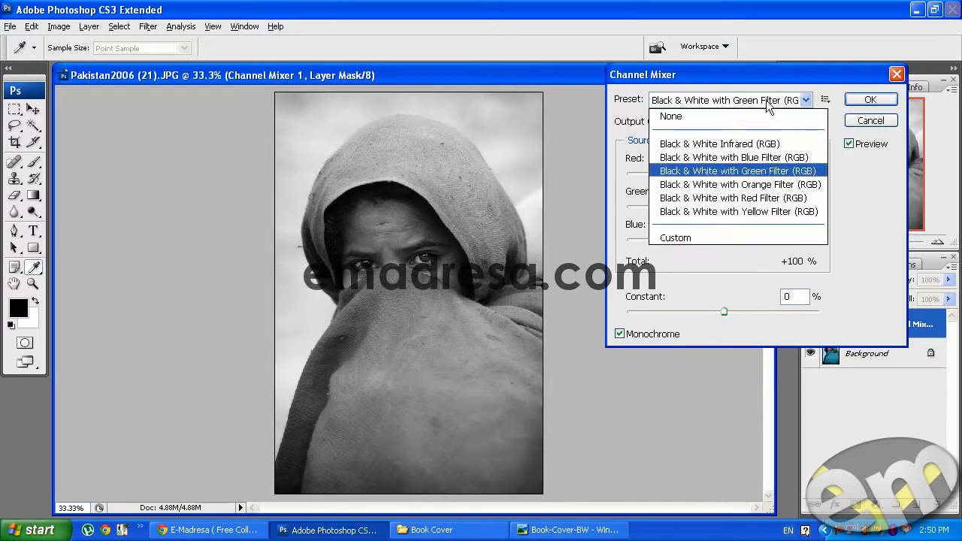
left_click(781, 185)
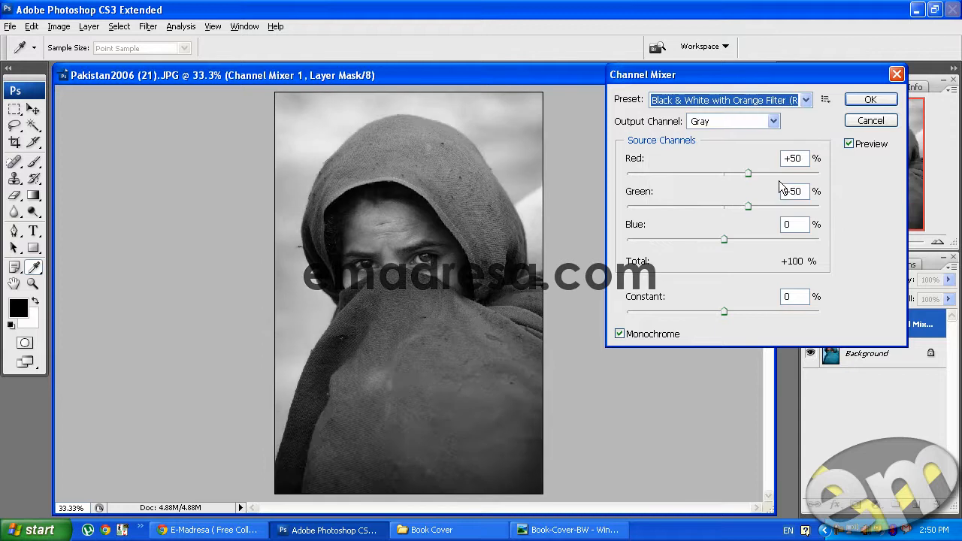
left_click(788, 101)
left_click(783, 157)
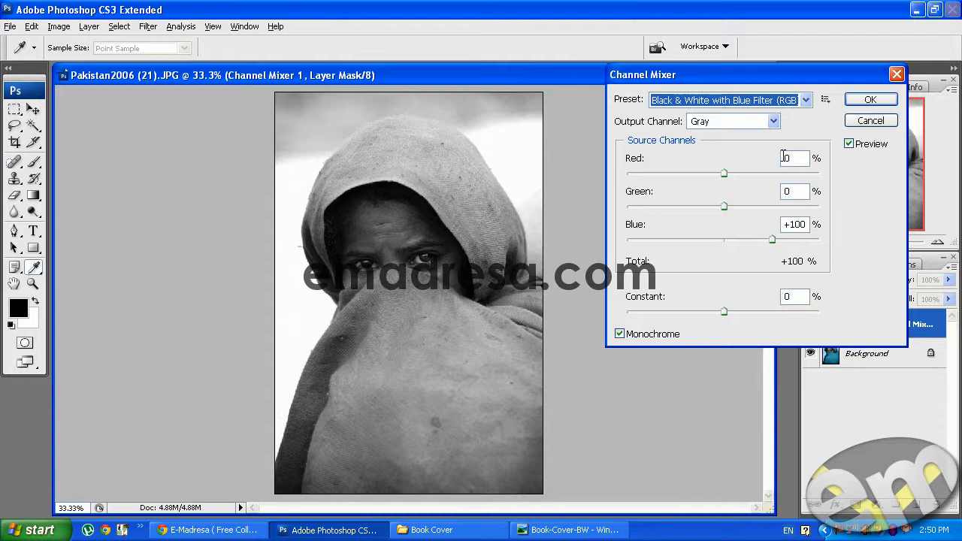
left_click(782, 104)
left_click(762, 120)
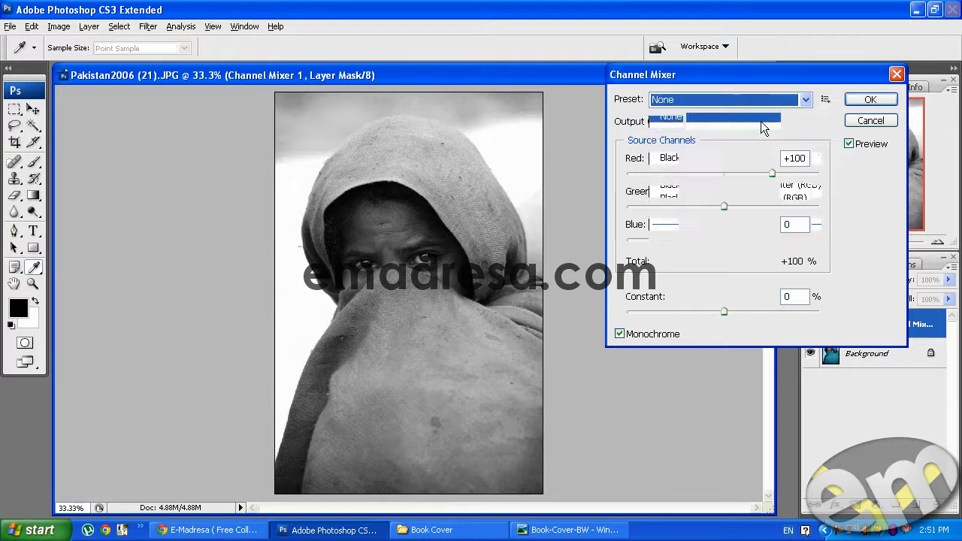
left_click(619, 334)
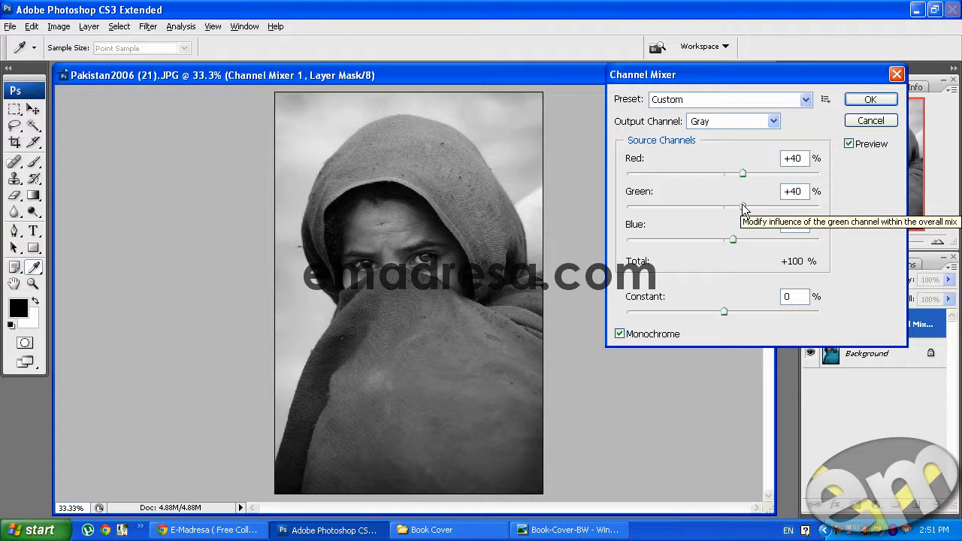
Step: Try Channel Mixer source values of Red +58, Green +27 and Blue +38, and discard the adjustment layer
mouse_move(742, 174)
left_mouse_down()
mouse_move(756, 168)
mouse_move(747, 169)
left_mouse_up()
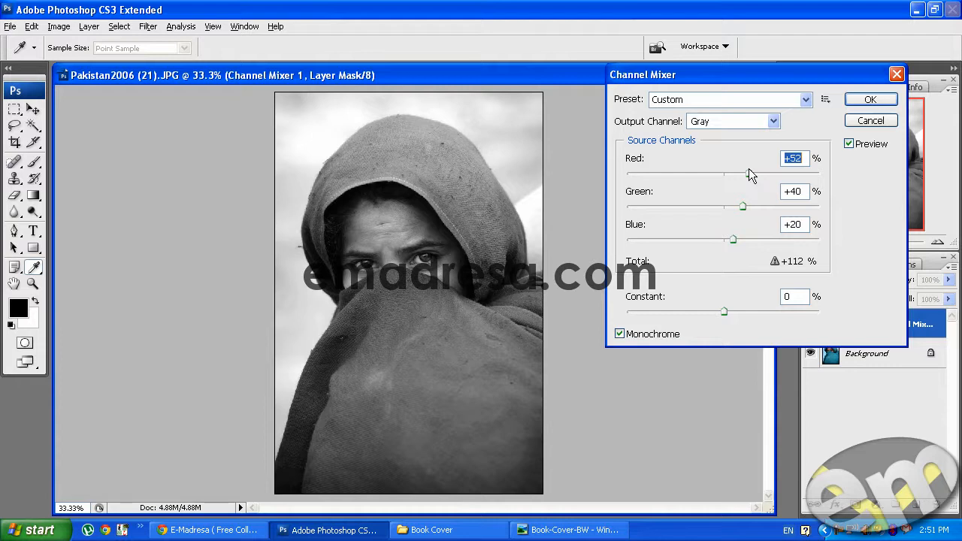
left_click_drag(748, 168, 750, 168)
mouse_move(749, 168)
left_mouse_down()
mouse_move(760, 168)
mouse_move(697, 167)
mouse_move(747, 166)
left_mouse_up()
left_click_drag(743, 207, 741, 245)
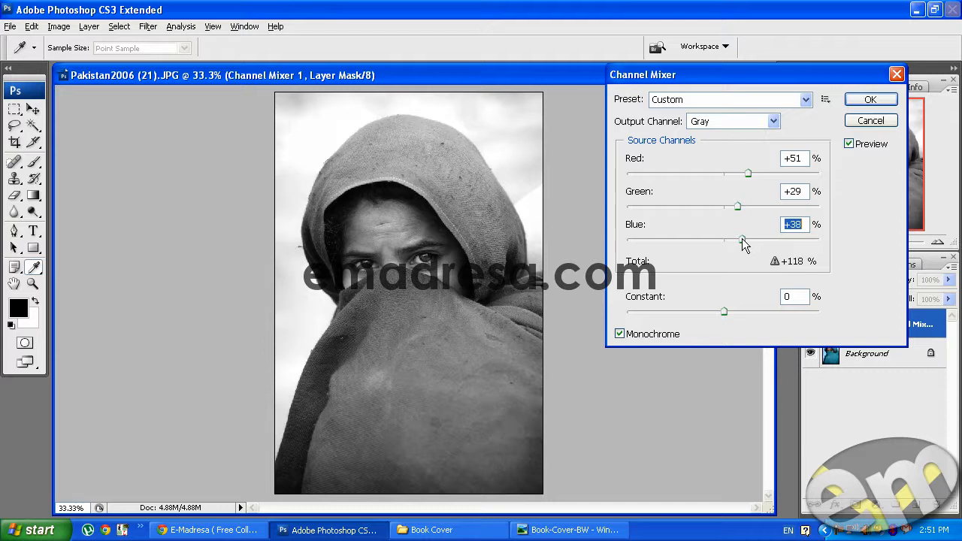
left_click_drag(737, 206, 737, 207)
left_click_drag(747, 173, 751, 173)
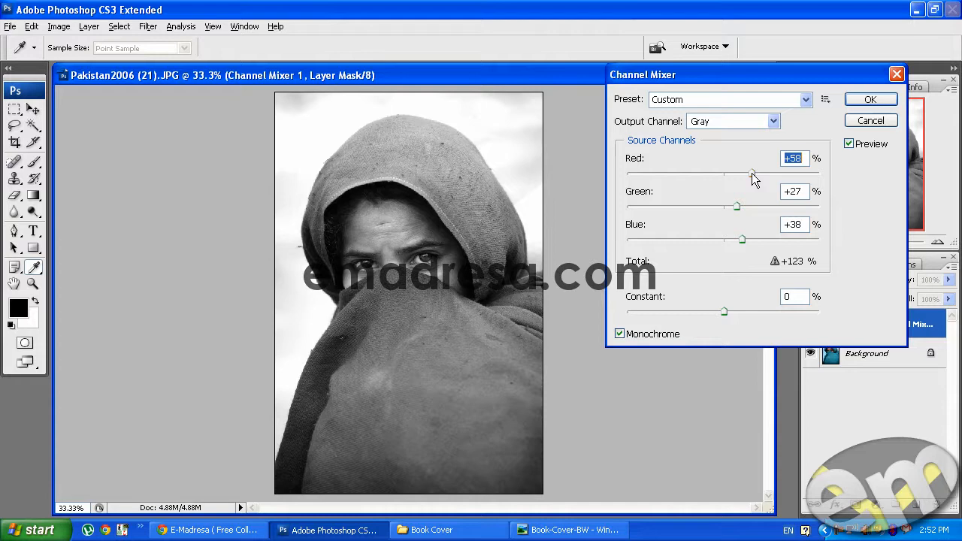
left_click(863, 121)
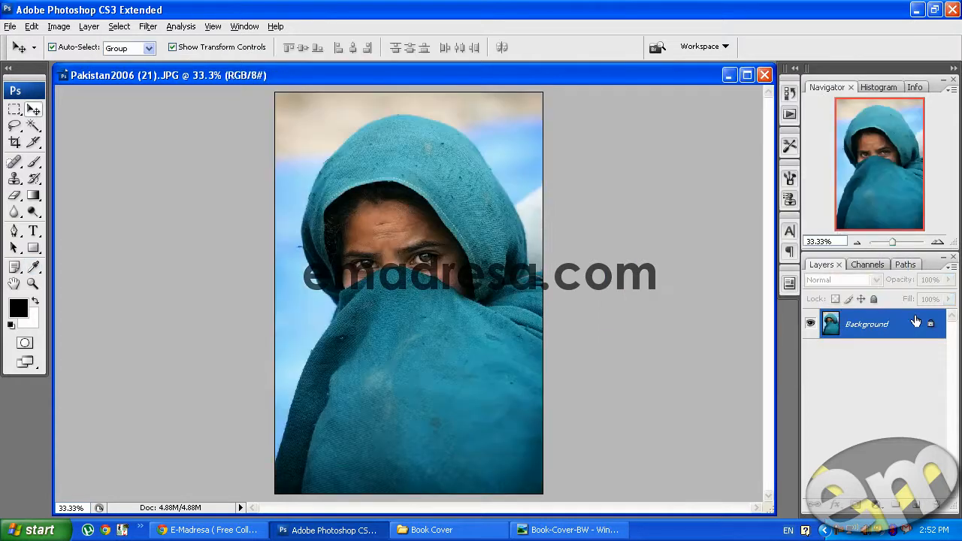
Step: Add a Black & White adjustment layer above the photo with Reds at 88% and Yellows at 107%
left_click(877, 506)
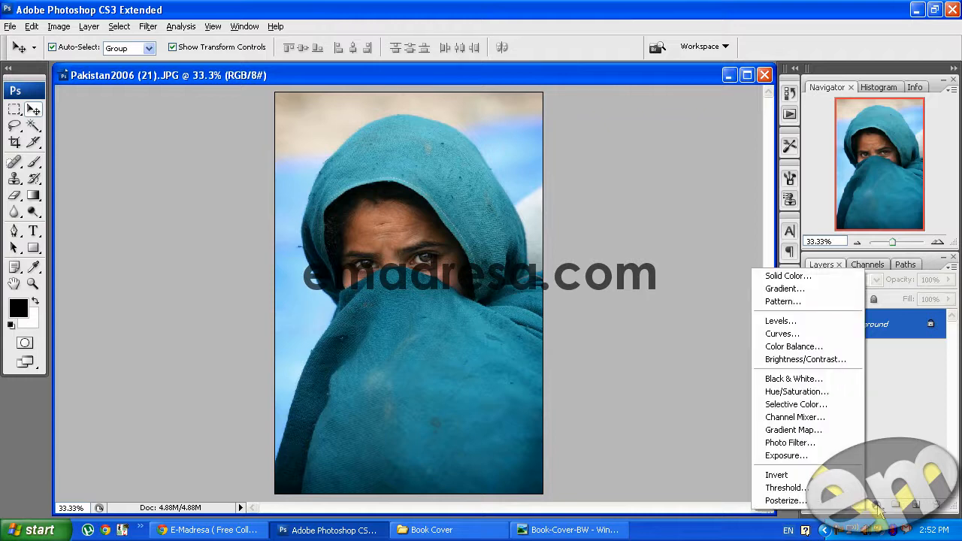
left_click(804, 379, "alt")
left_click(622, 167)
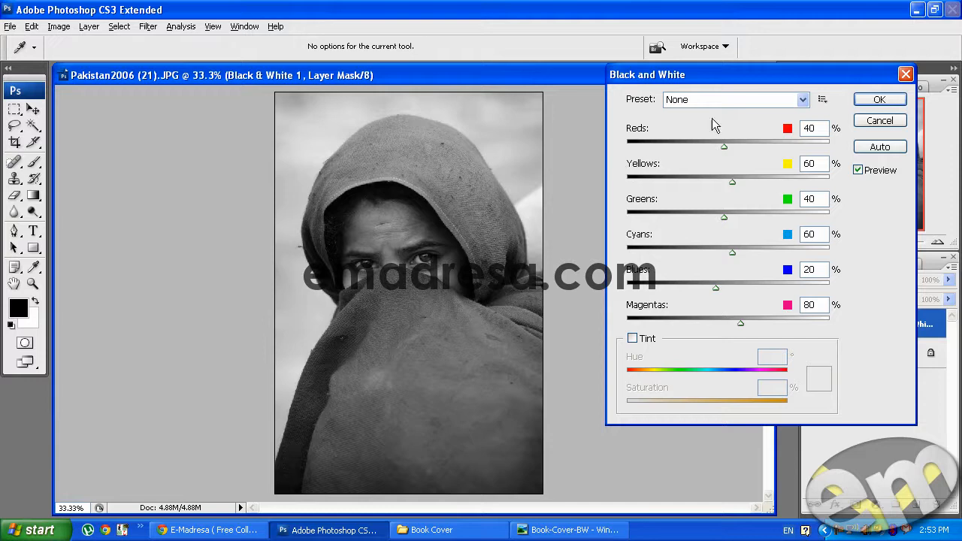
left_click_drag(724, 146, 743, 150)
left_click_drag(734, 184, 751, 166)
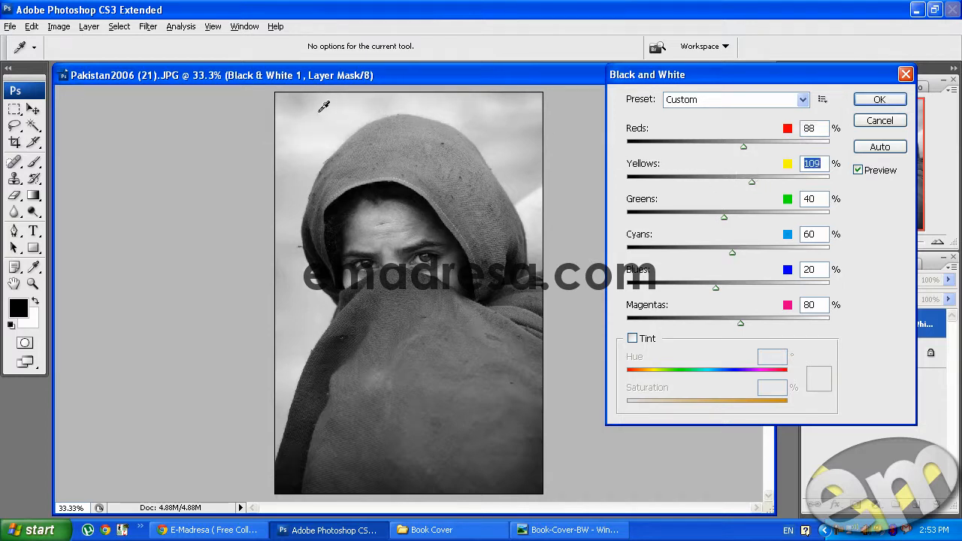
mouse_move(753, 182)
left_mouse_down()
mouse_move(730, 182)
mouse_move(776, 182)
mouse_move(750, 181)
left_mouse_up()
Step: Try Cyans at 30% and Blues at 71% in the Black & White adjustment, comparing against the Book-Cover-BW reference image
left_click(596, 532)
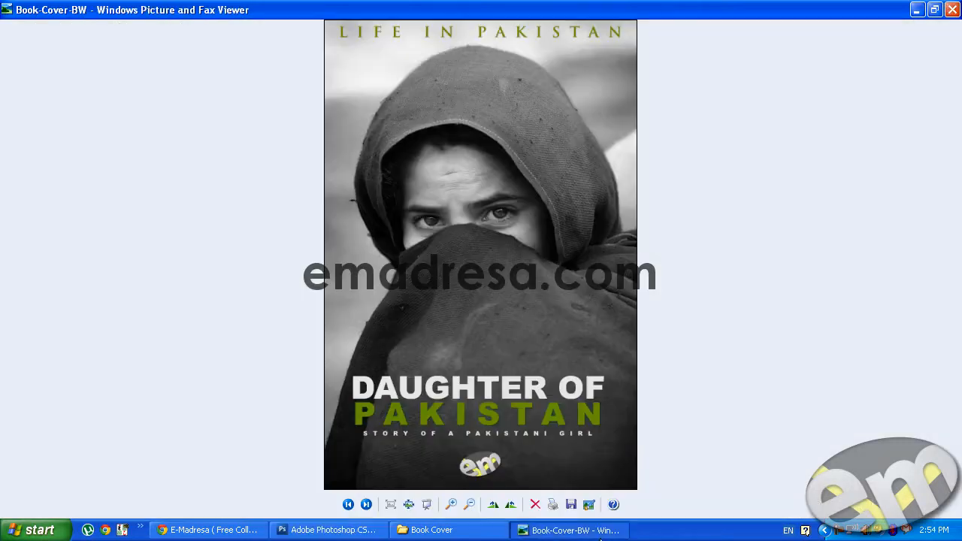
left_click(597, 533)
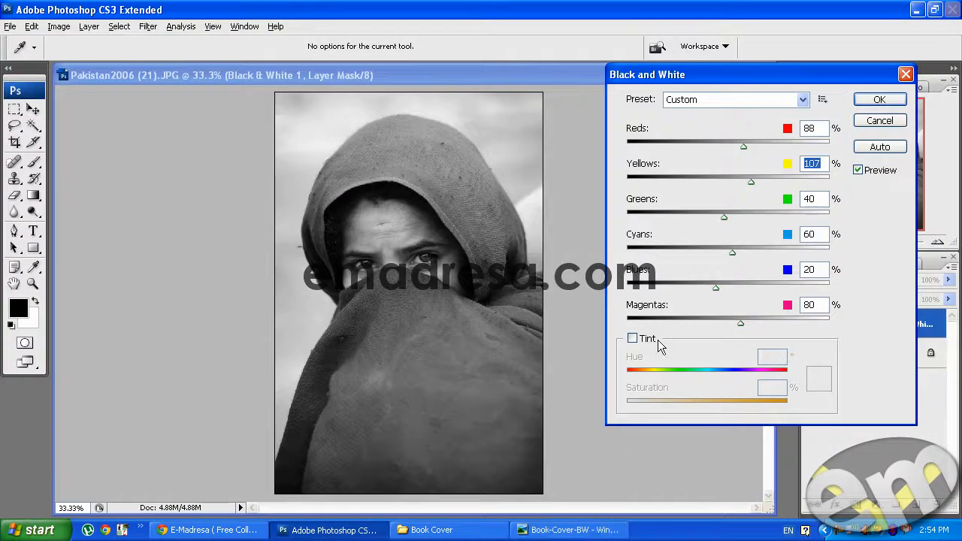
mouse_move(734, 253)
left_mouse_down()
mouse_move(693, 254)
mouse_move(736, 253)
mouse_move(706, 253)
mouse_move(719, 252)
left_mouse_up()
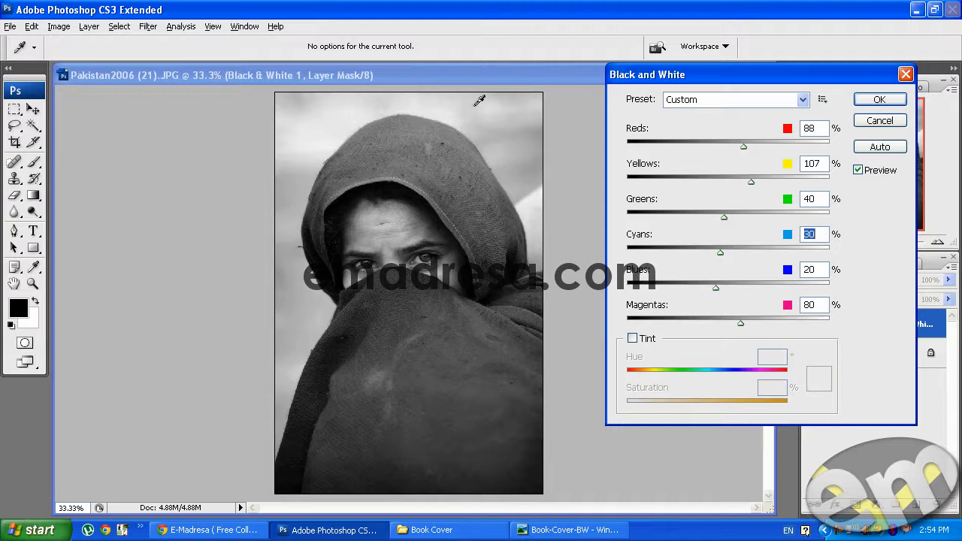
left_click_drag(716, 286, 736, 287)
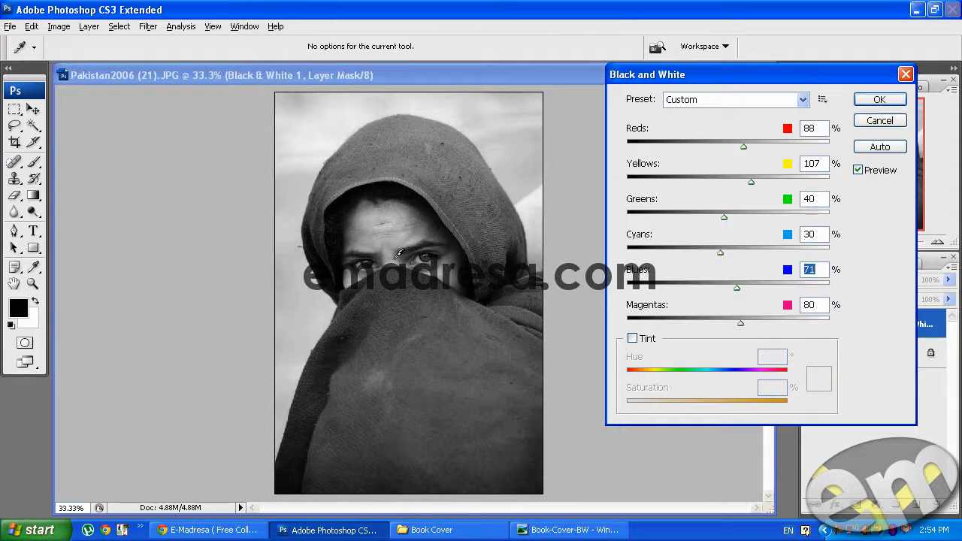
left_click(565, 530)
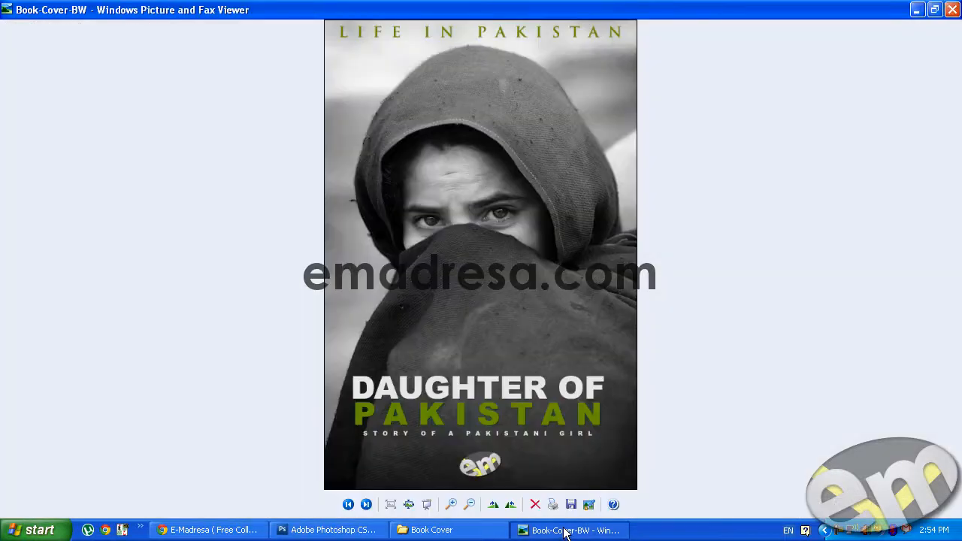
left_click(565, 531)
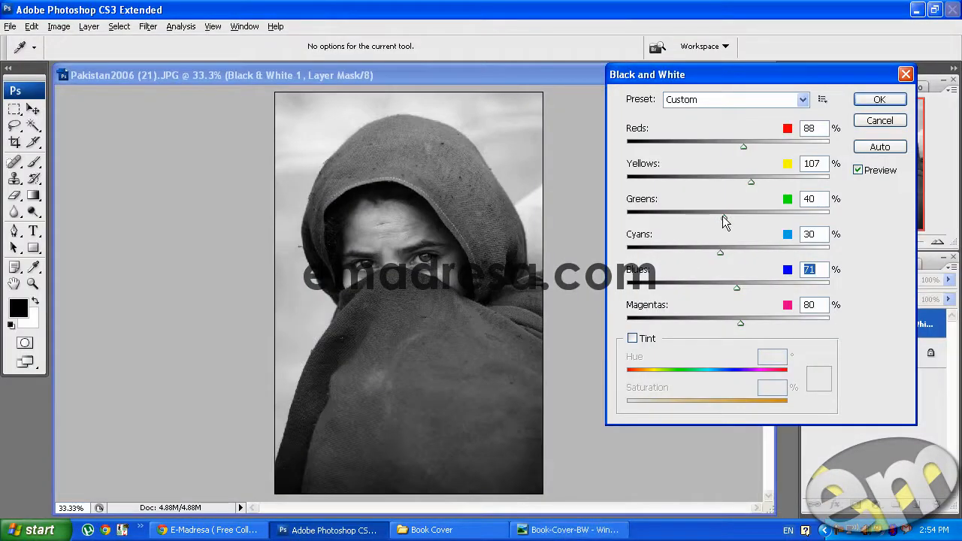
Step: Set the Black & White adjustment to Reds 101%, Greens 49%, Cyans 42%, Magentas 23% and Blues 19%
left_click_drag(742, 147, 749, 146)
left_click(748, 146)
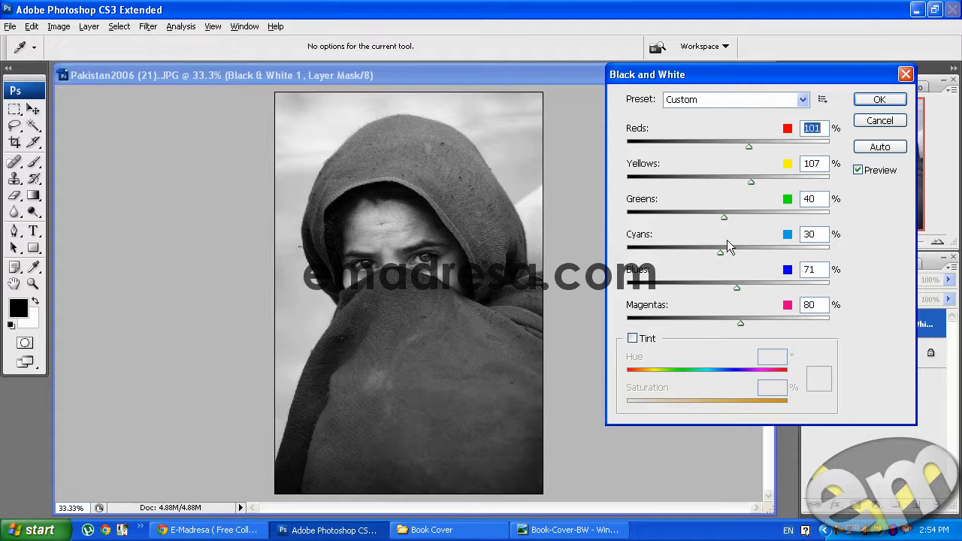
mouse_move(725, 216)
left_mouse_down()
mouse_move(701, 216)
mouse_move(744, 214)
mouse_move(727, 214)
left_mouse_up()
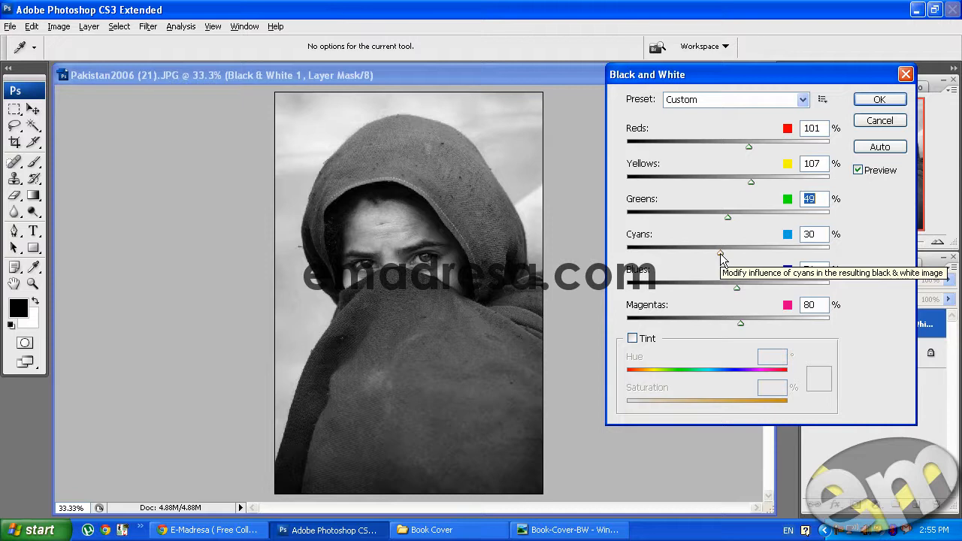
left_click_drag(720, 253, 724, 253)
left_click_drag(740, 322, 716, 320)
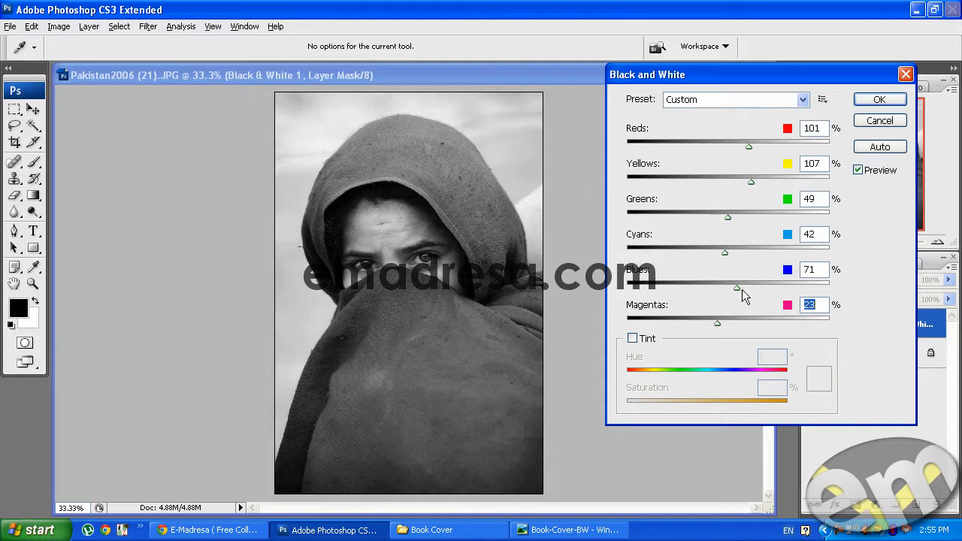
left_click_drag(734, 287, 715, 286)
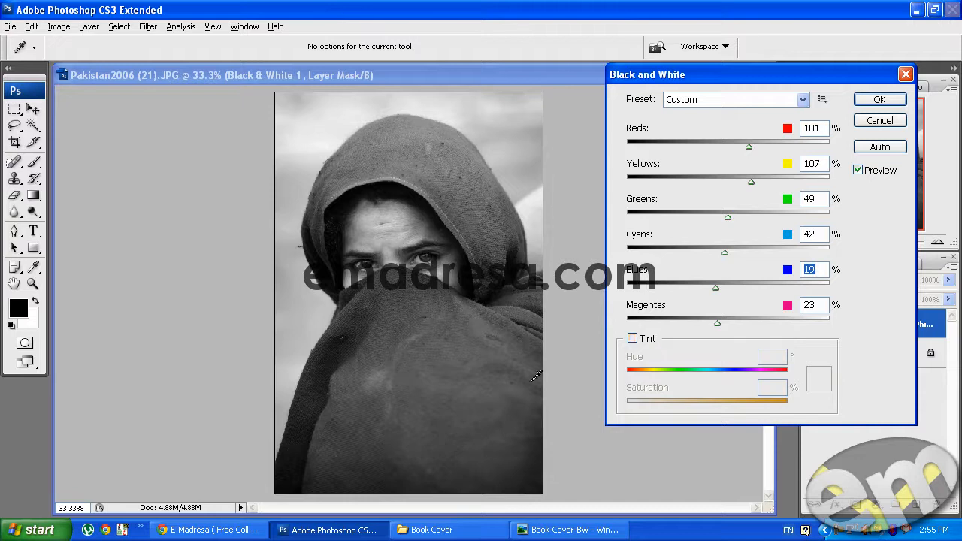
Step: Check the Book-Cover-BW and Book-Cover-color reference images in the picture viewer, and apply the Black & White adjustment
left_click(574, 530)
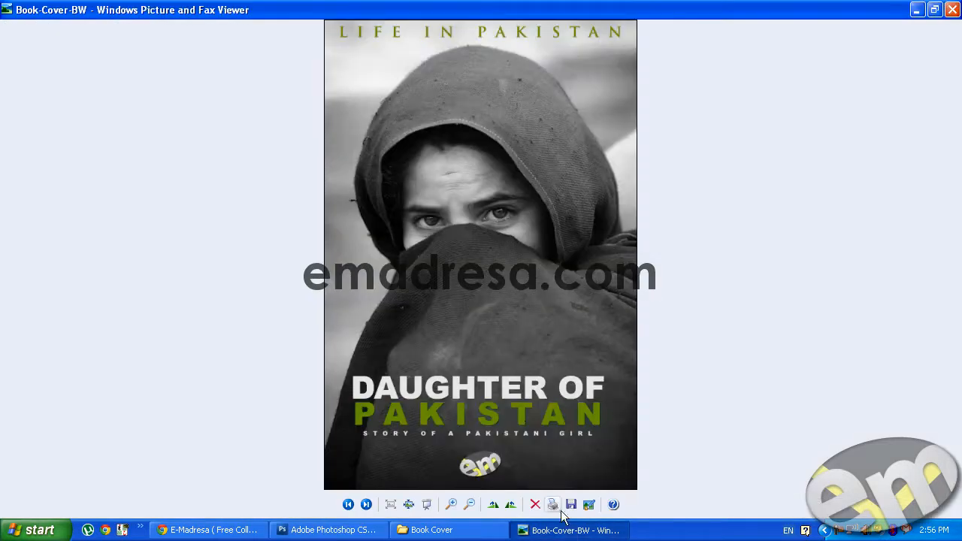
left_click(349, 504)
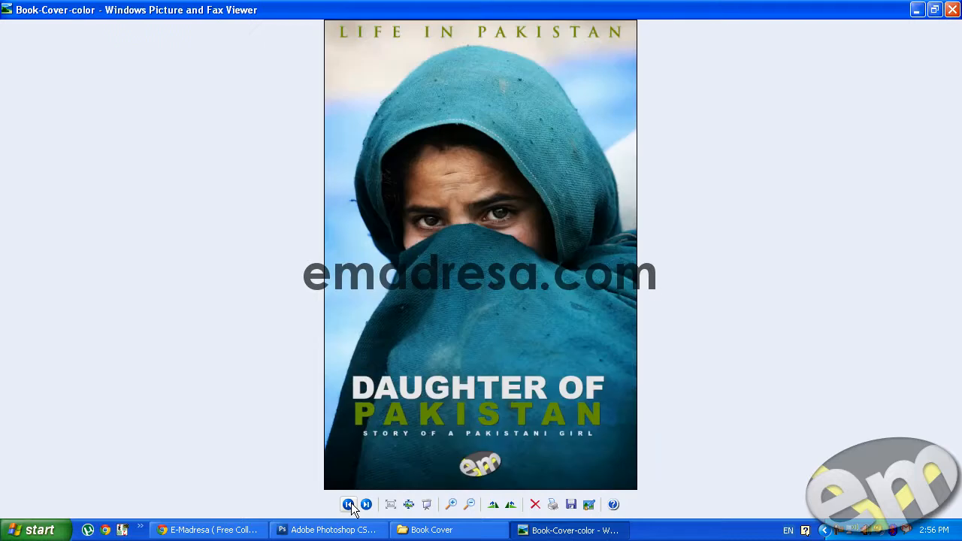
left_click(529, 533)
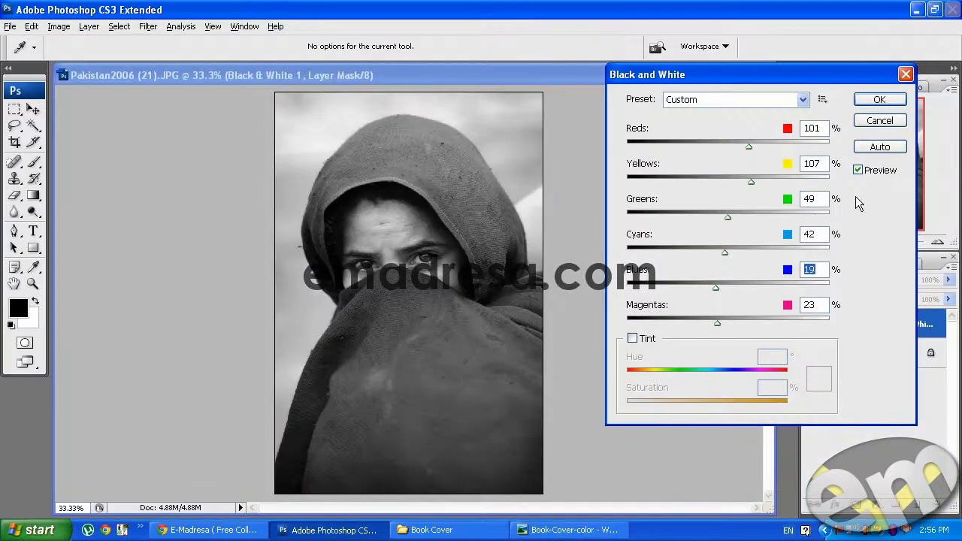
left_click(879, 99)
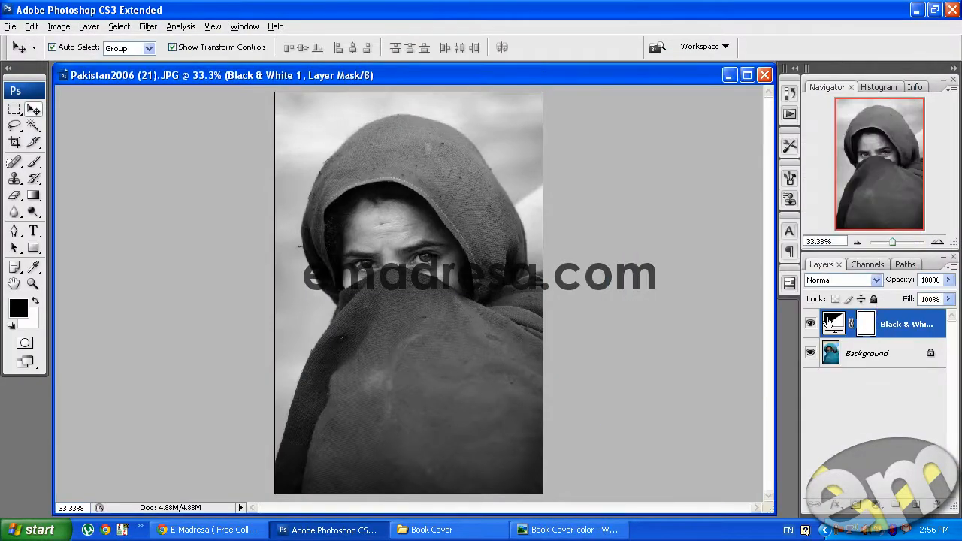
Step: Compare the Book-Cover-color reference with the original Pakistan2006 (21) photo in the picture viewer, and return to Photoshop
left_click(560, 529)
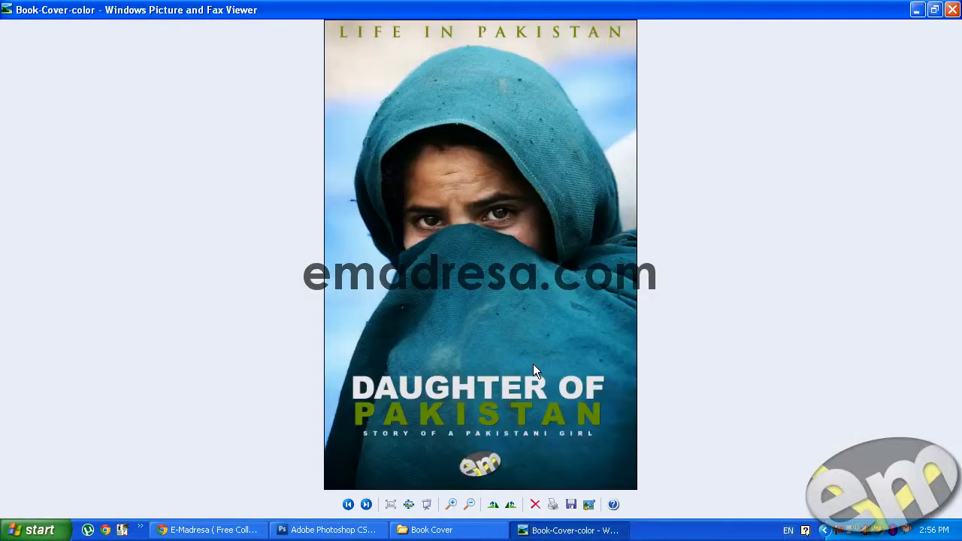
left_click(349, 505)
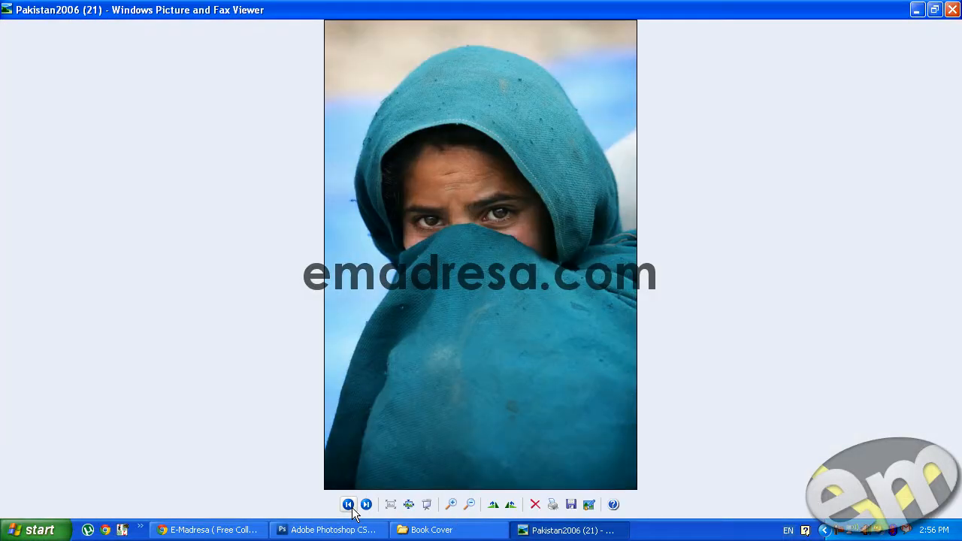
left_click(365, 505)
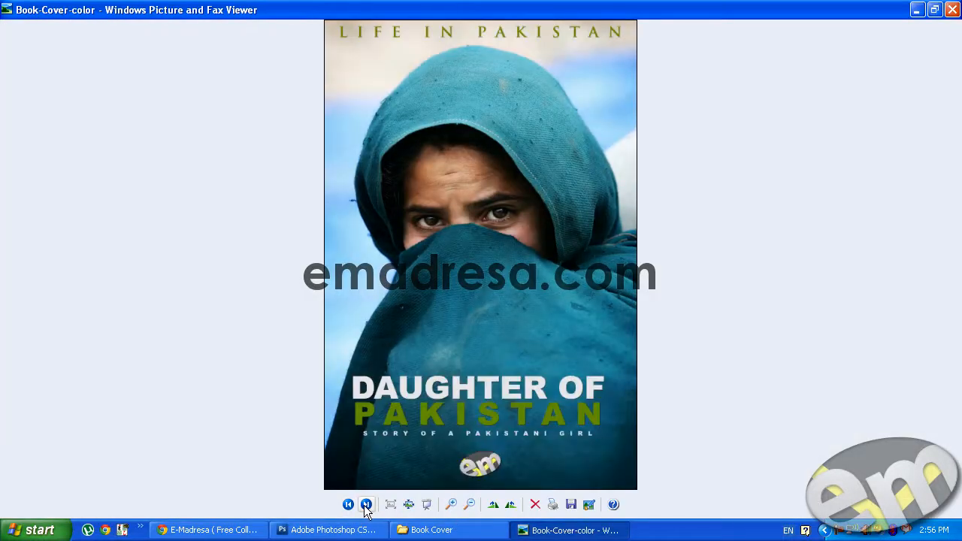
left_click(330, 530)
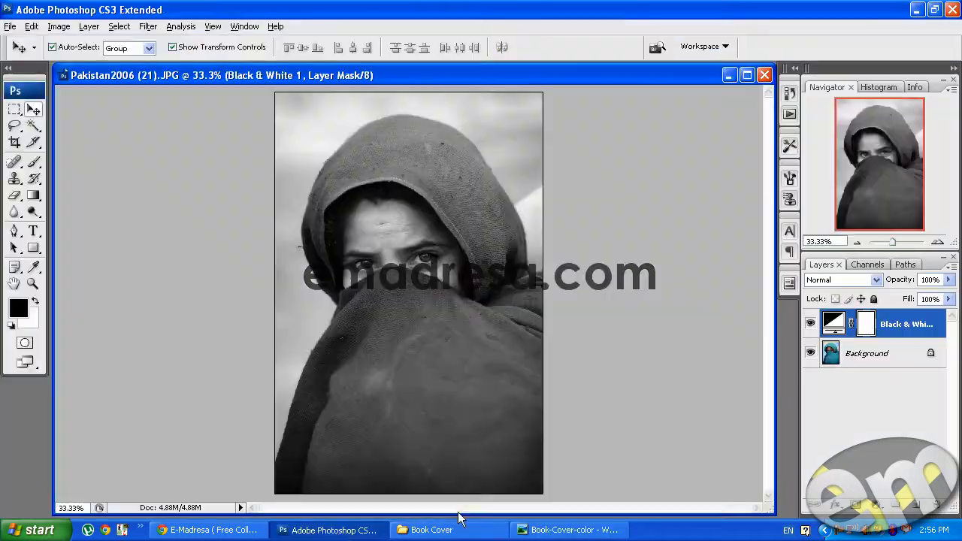
Step: Set the Black & White adjustment layer to Overlay blend mode at 50% opacity
left_click(845, 278)
left_click(853, 188)
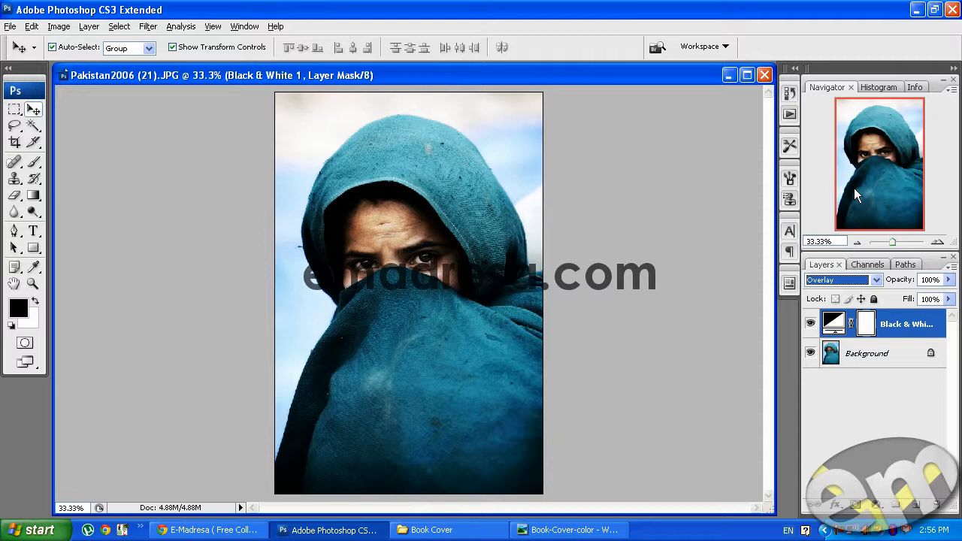
left_click_drag(908, 287, 870, 286)
Step: Compare the portrait with and without the Black & White layer at actual pixels, and check the Book-Cover-color reference image
key("z")
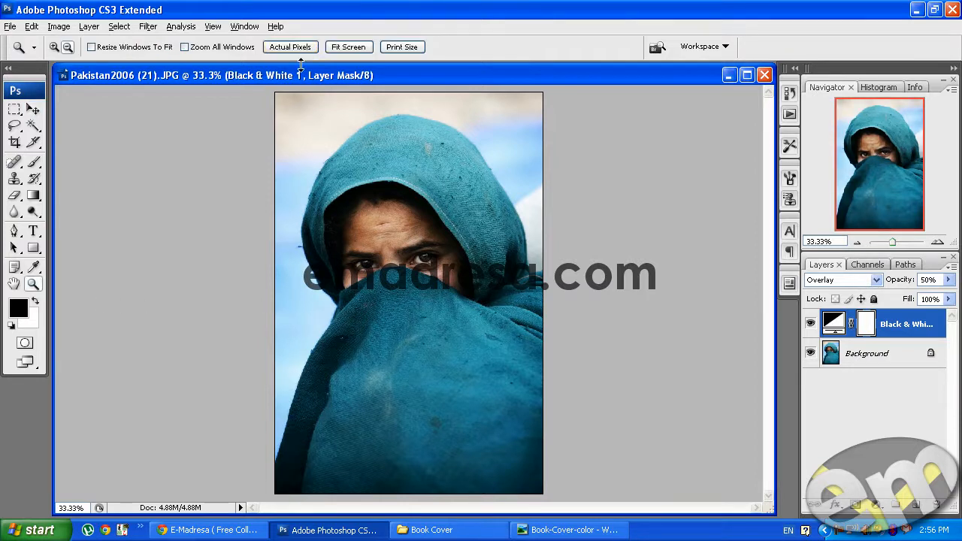
left_click(303, 49)
scroll(387, 292, "up", 4)
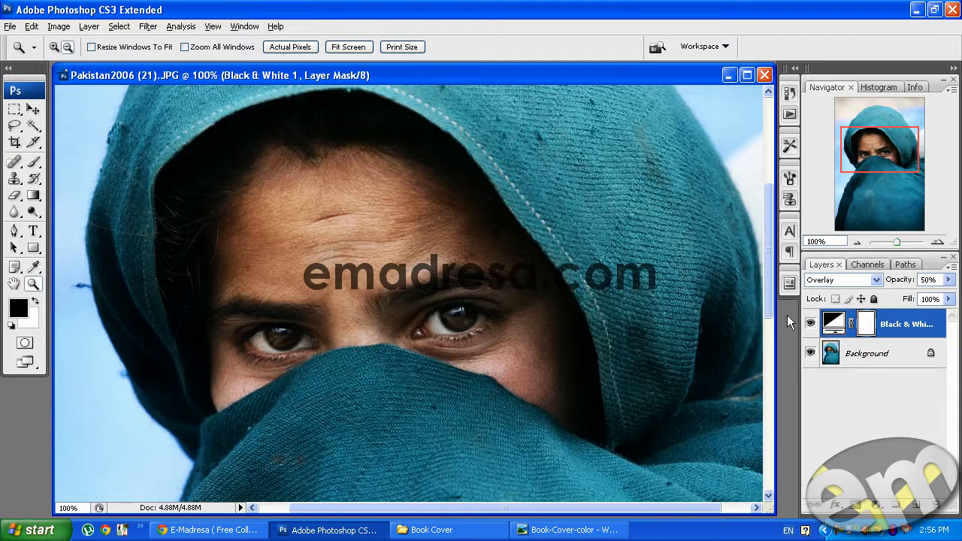
left_click(810, 323)
left_click(810, 323)
left_click(810, 323)
left_click(809, 323)
left_click(810, 323)
left_click(810, 323)
left_click(810, 323)
left_click(810, 323)
left_click(589, 532)
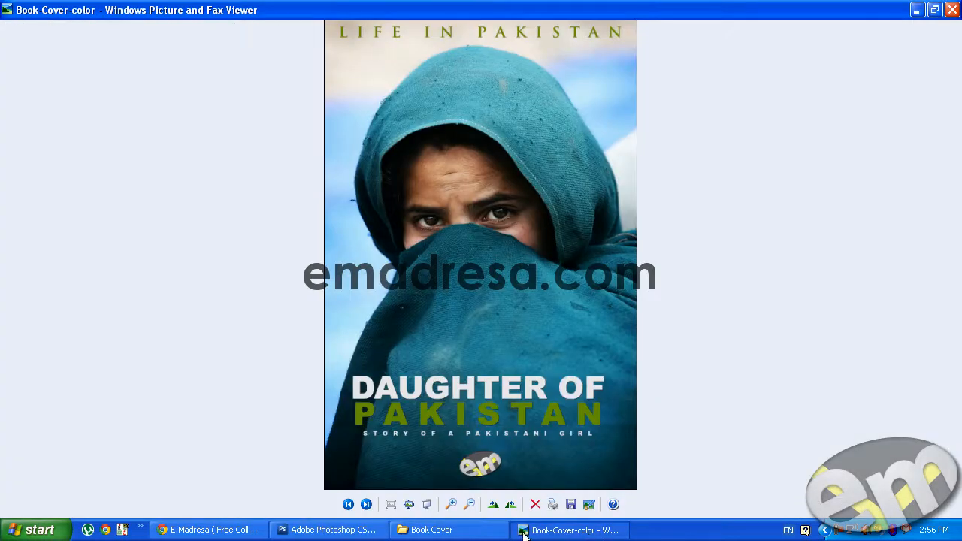
Step: View the Daughter-of-pakistan image from the Book Cover folder in the picture viewer, and return to Photoshop
left_click(420, 528)
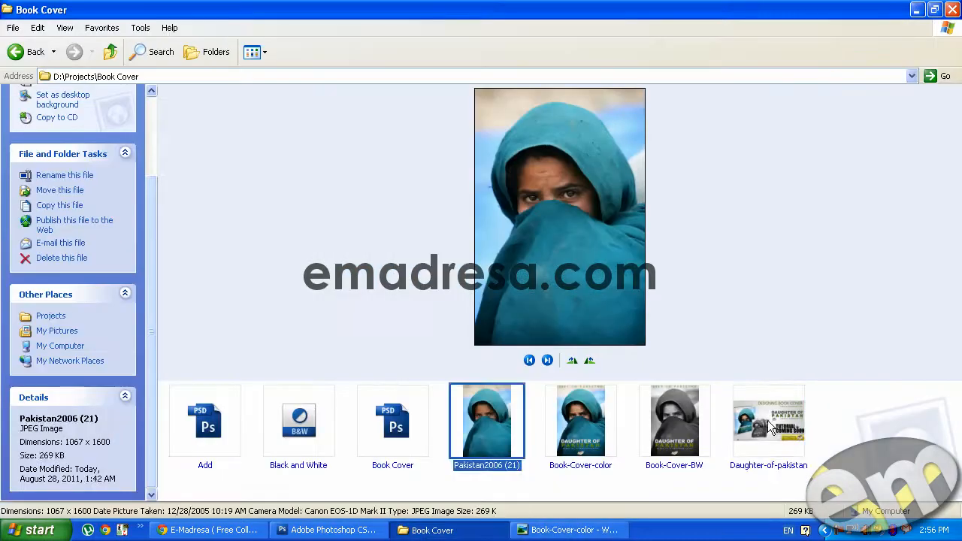
double_click(768, 419)
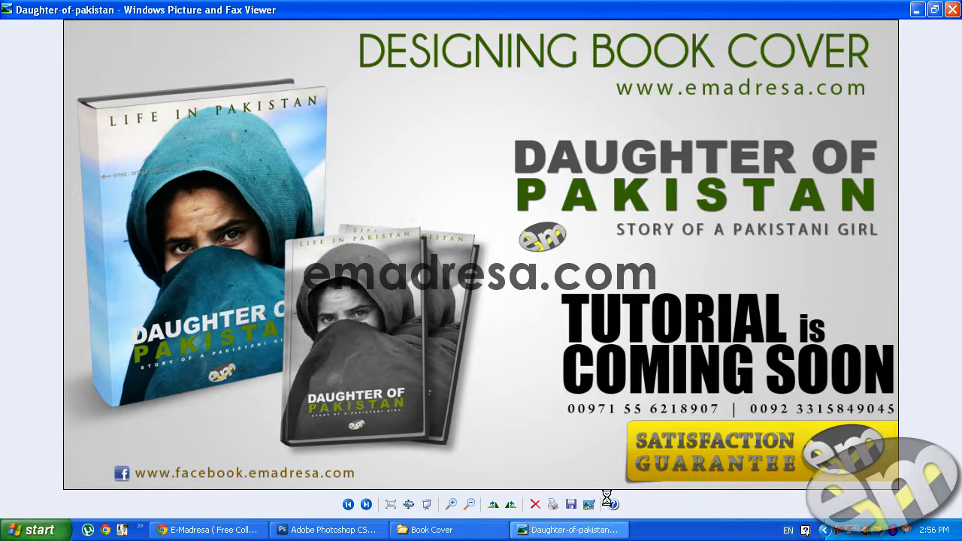
left_click(571, 530)
left_click(327, 529)
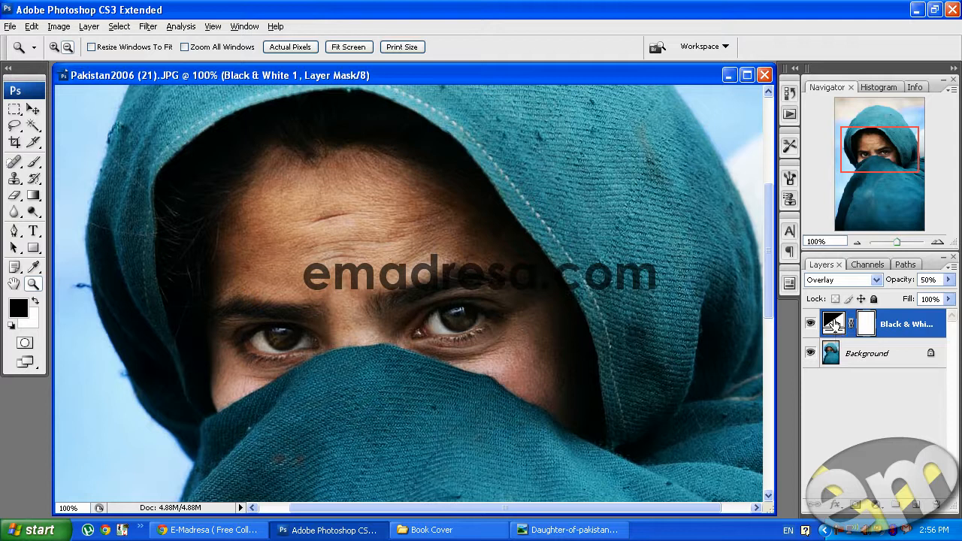
Step: Open the Black & White layer's settings, locate the Black and White preset file in the Book Cover folder, and return to Photoshop
double_click(833, 323)
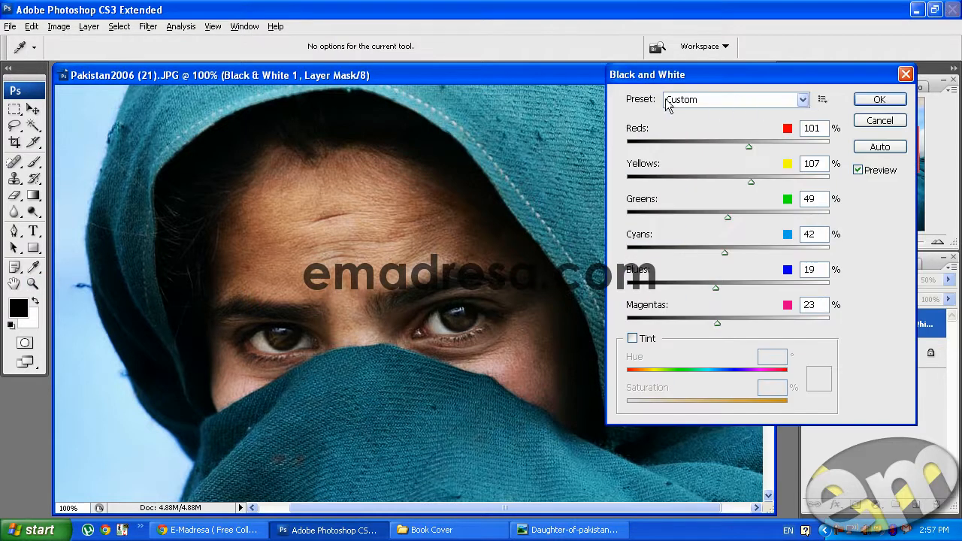
left_click(431, 529)
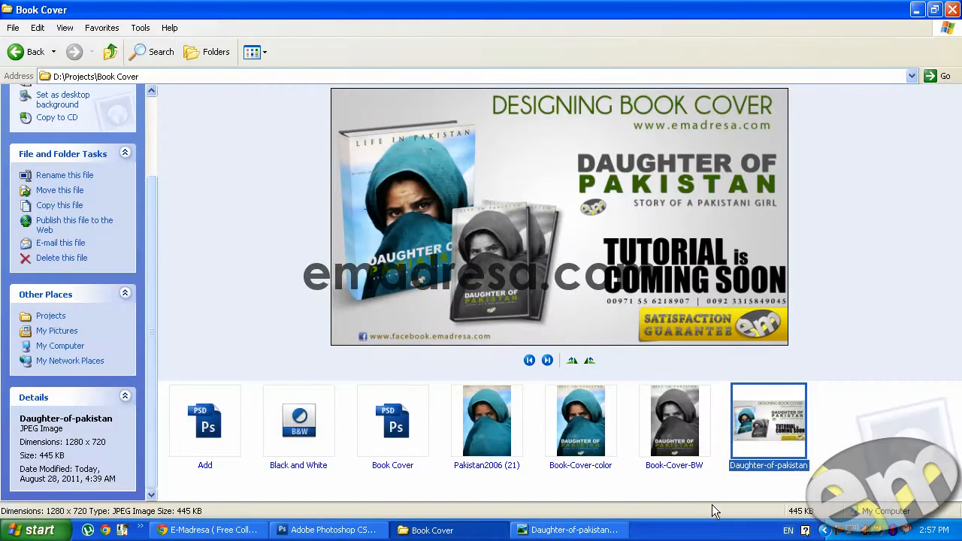
left_click(328, 417)
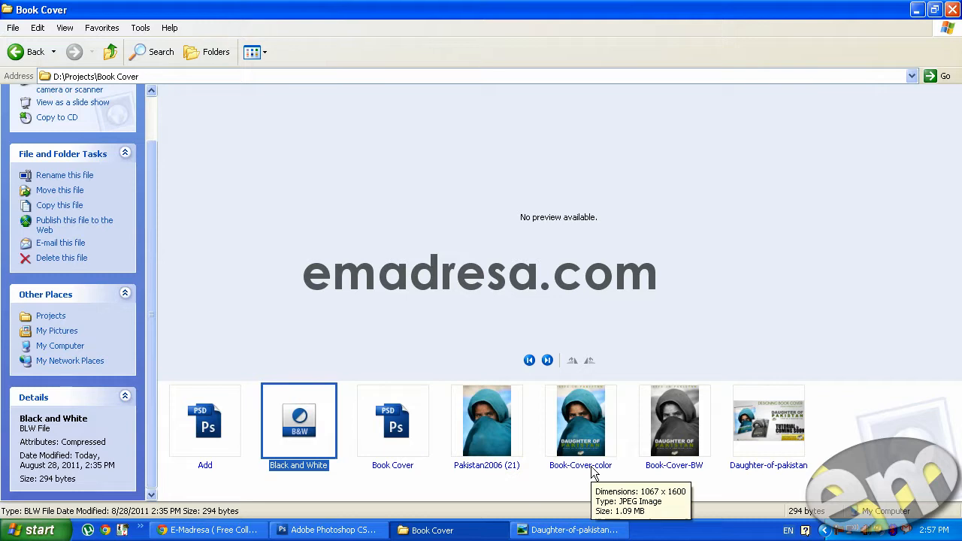
left_click(324, 532)
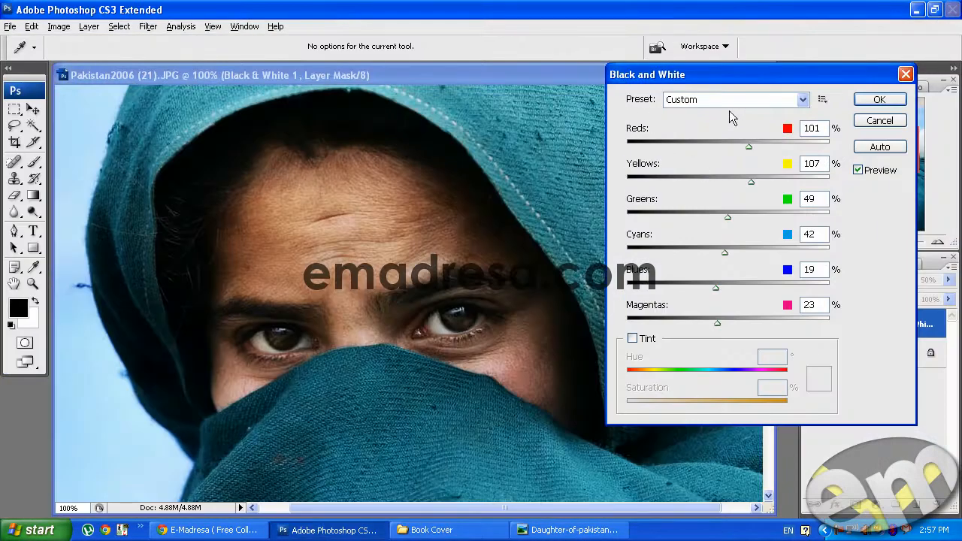
left_click(823, 101)
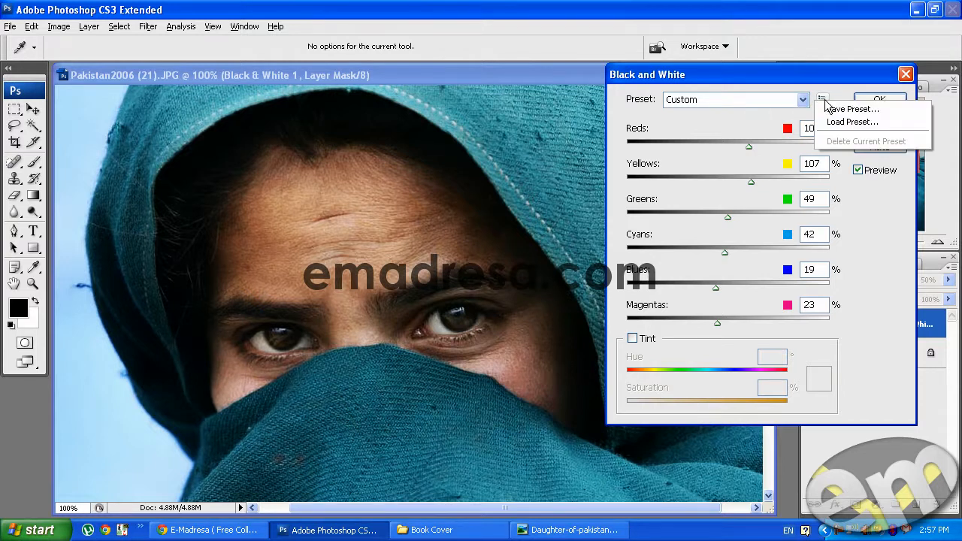
left_click(855, 109)
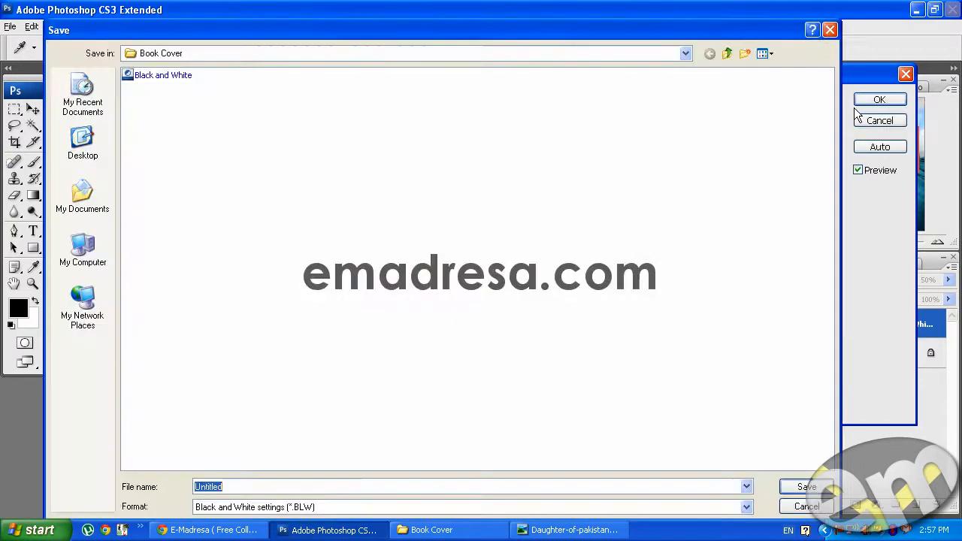
left_click_drag(626, 31, 679, 22)
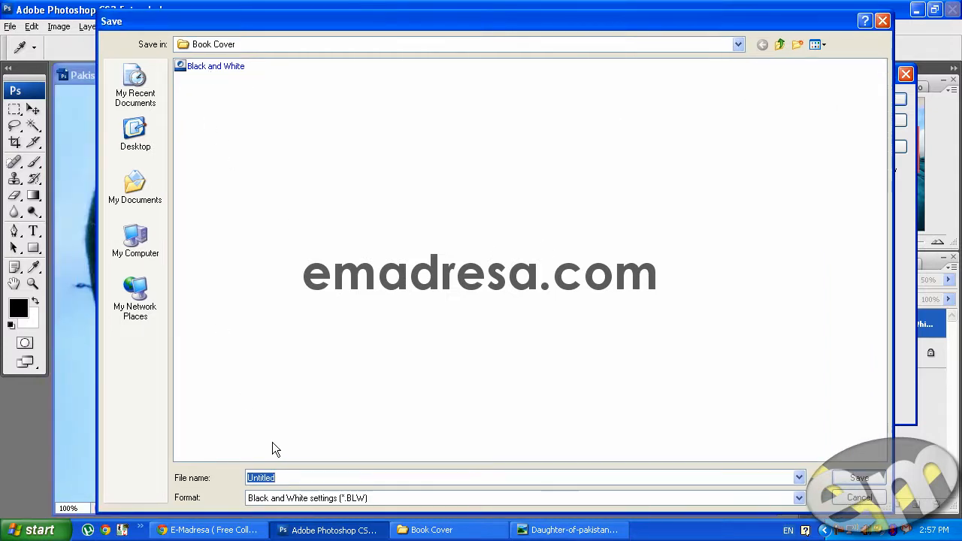
left_click(849, 497)
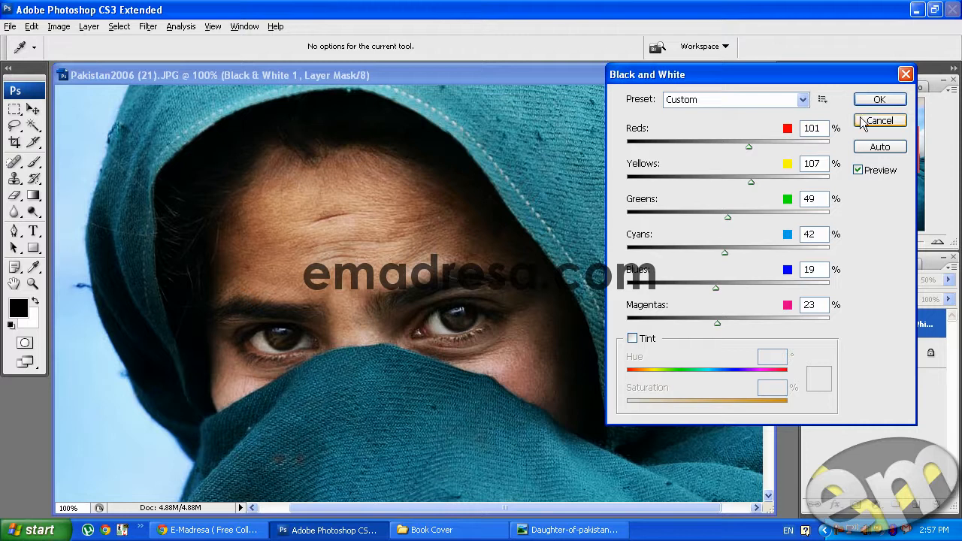
left_click(870, 124)
Step: Delete the existing Black & White adjustment layer and add a new one above the Background
left_click_drag(898, 329, 937, 504)
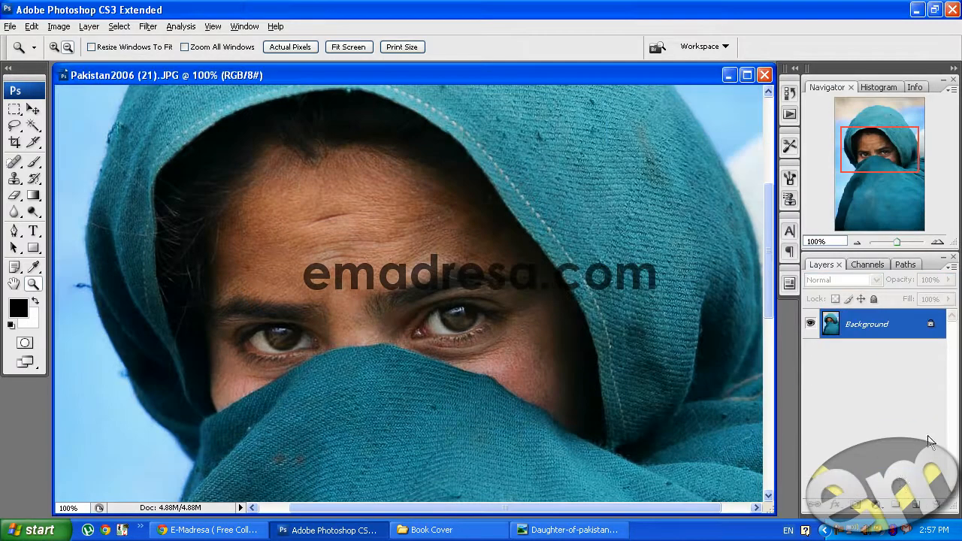
left_click(876, 505)
left_click(820, 380)
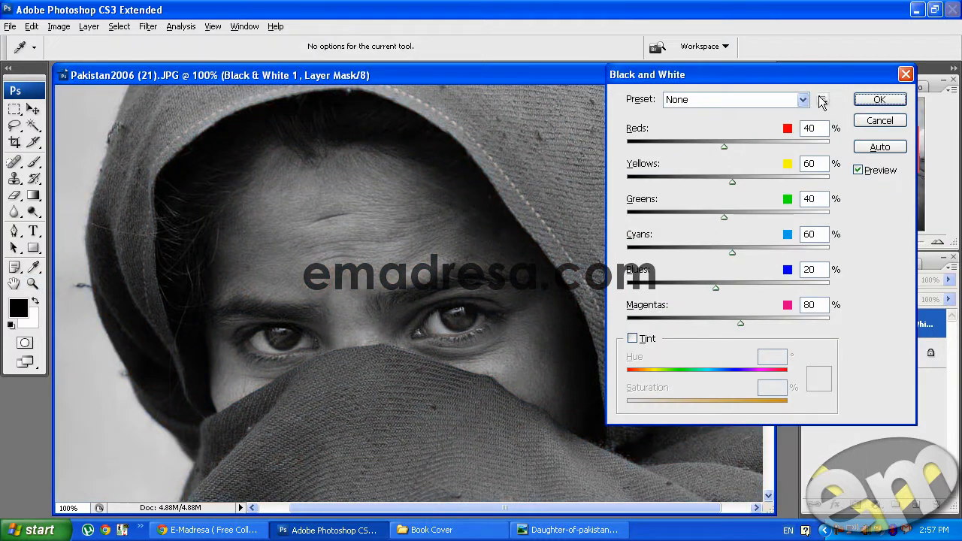
Step: Load the Black and White preset file from the Book Cover folder and apply the adjustment
left_click(822, 100)
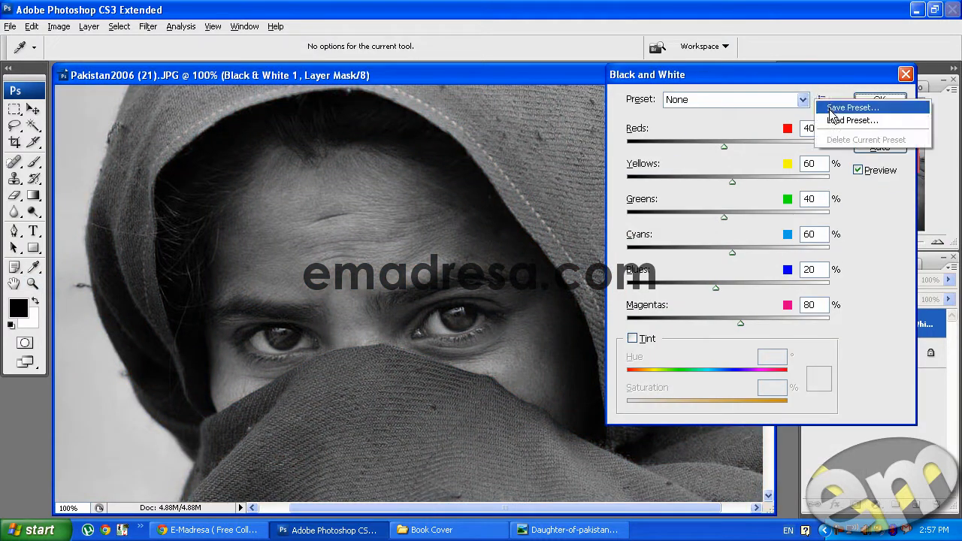
left_click(830, 122)
left_click(190, 68)
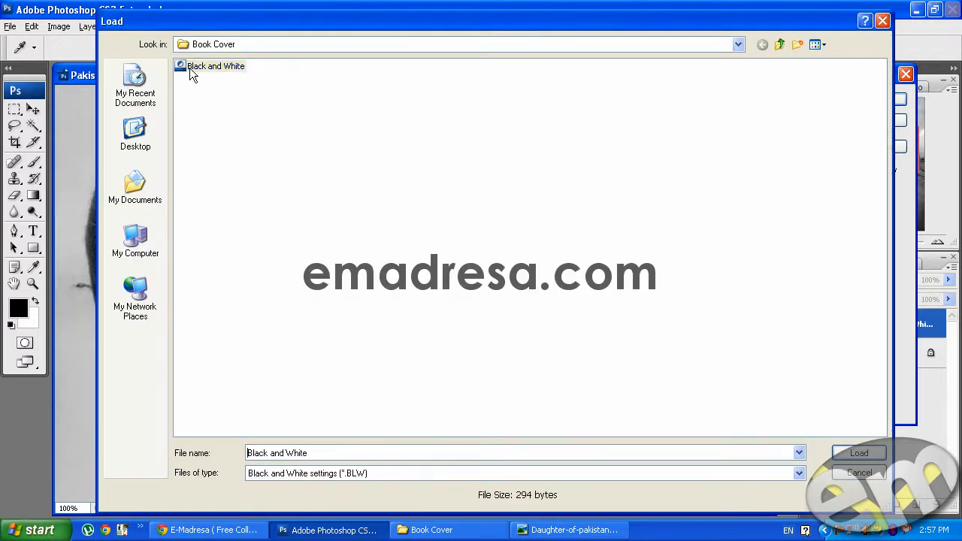
left_click(855, 454)
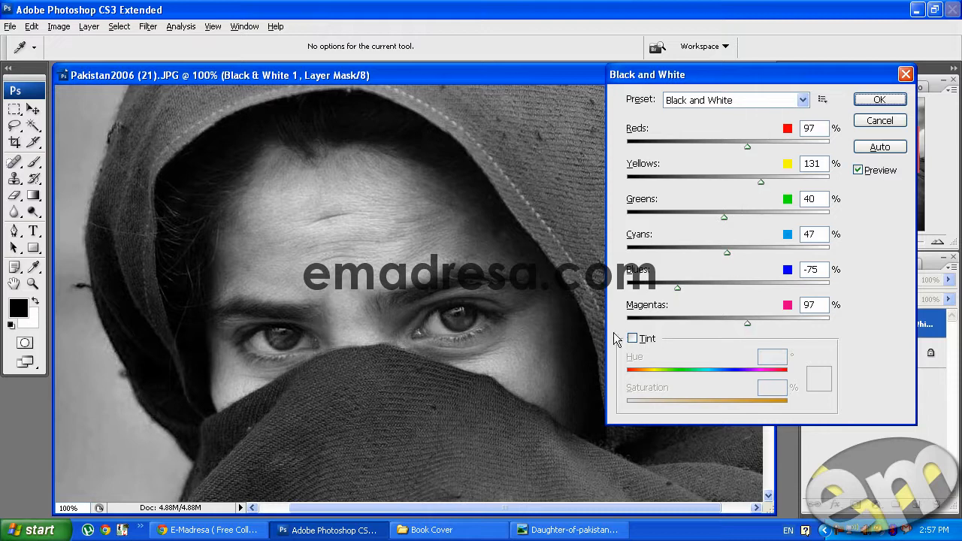
left_click(875, 100)
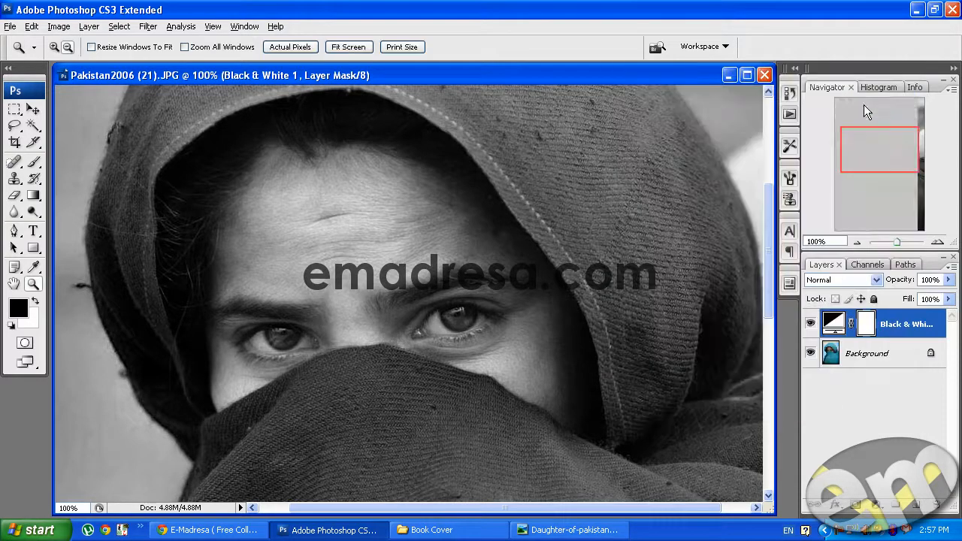
Step: Try blend modes from Darken to Lighten on the Black & White layer at 50% zoom, and restore Normal
left_click(359, 338, "alt")
left_click(378, 331, "alt")
scroll(378, 331, "up", 1)
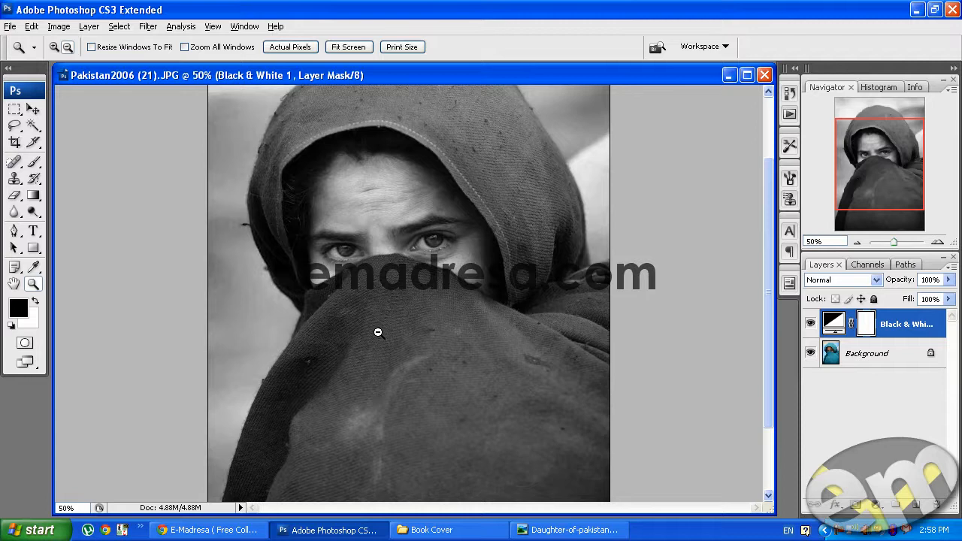
left_click(849, 275)
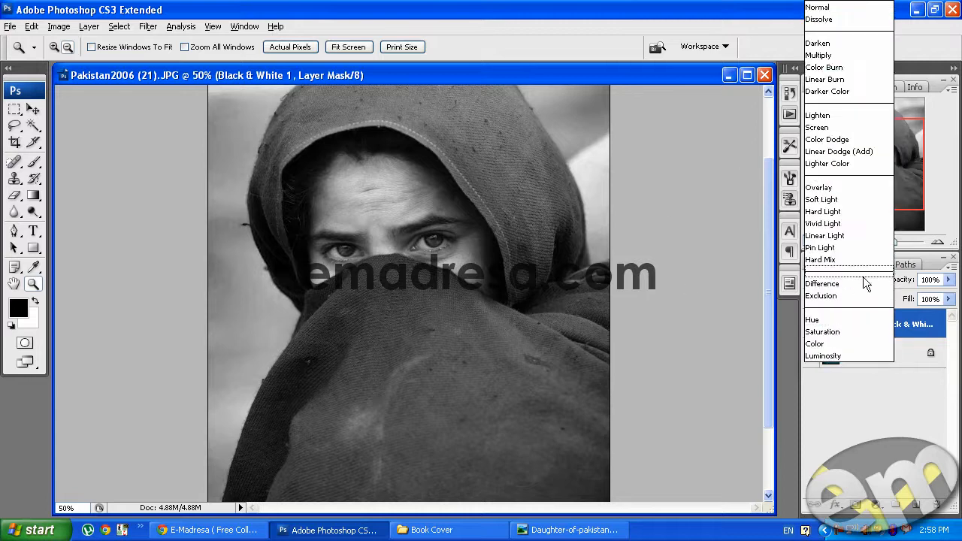
left_click(865, 43)
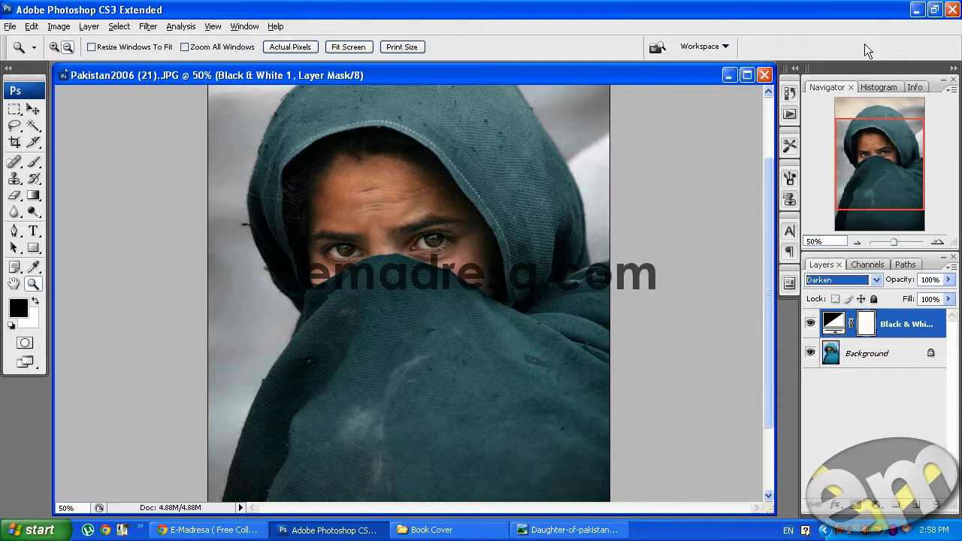
key("Down")
key("Down")
key("Down")
key("Down")
key("Down")
key("Down")
key("Up")
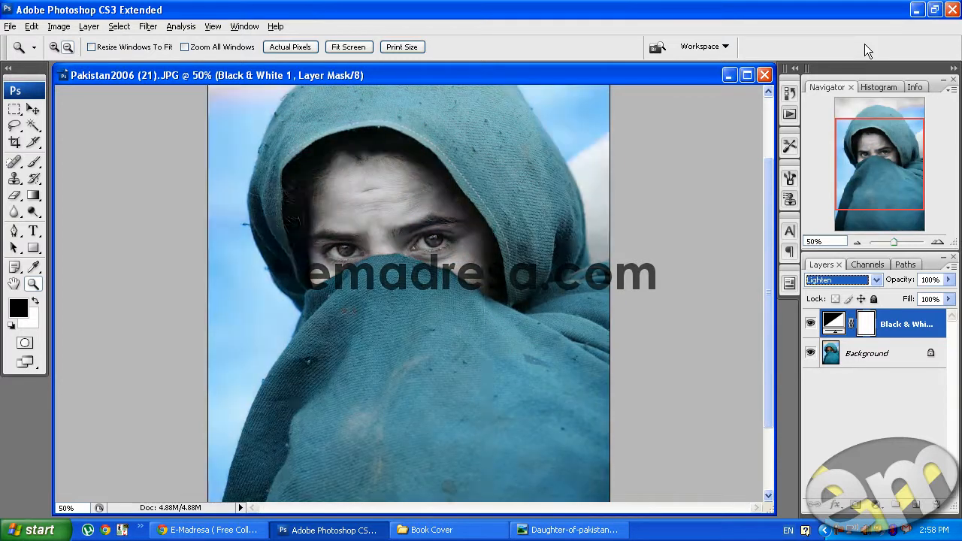
left_click(832, 281)
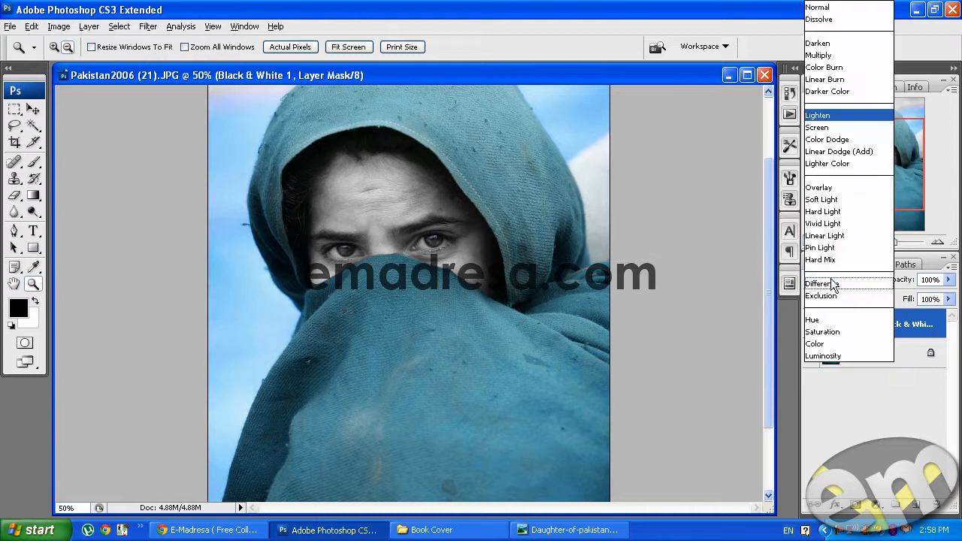
left_click(840, 11)
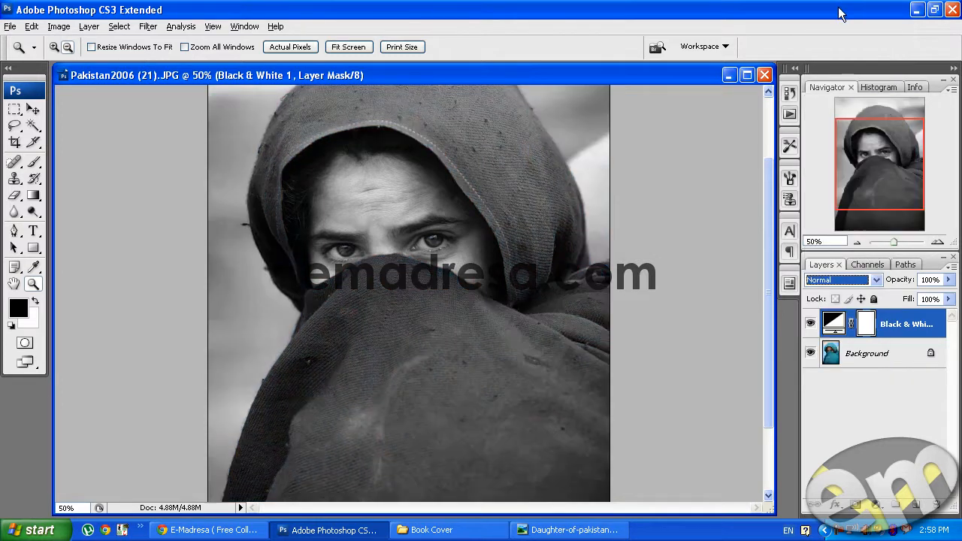
Step: Enable Tint in the Black & White adjustment, with hue 231° and saturation 9%
double_click(832, 323)
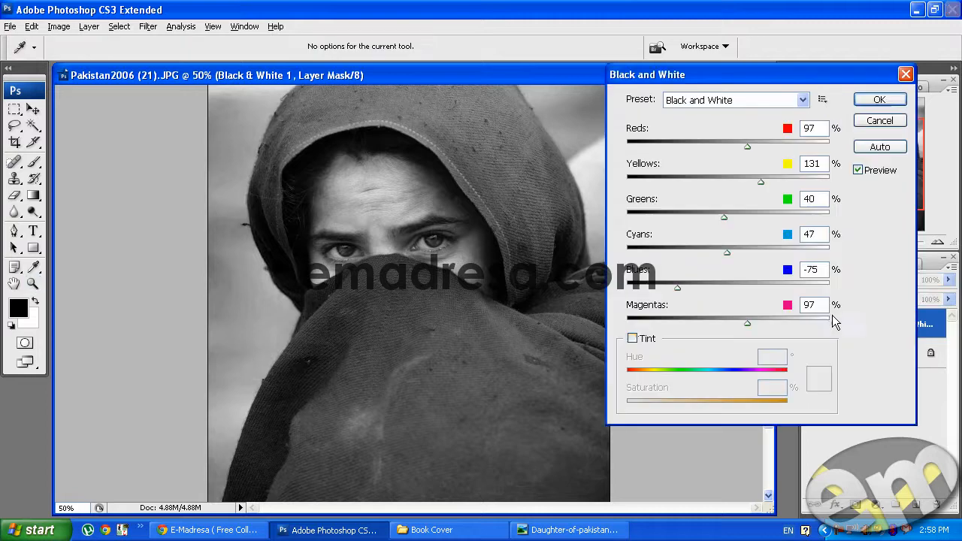
left_click(633, 338)
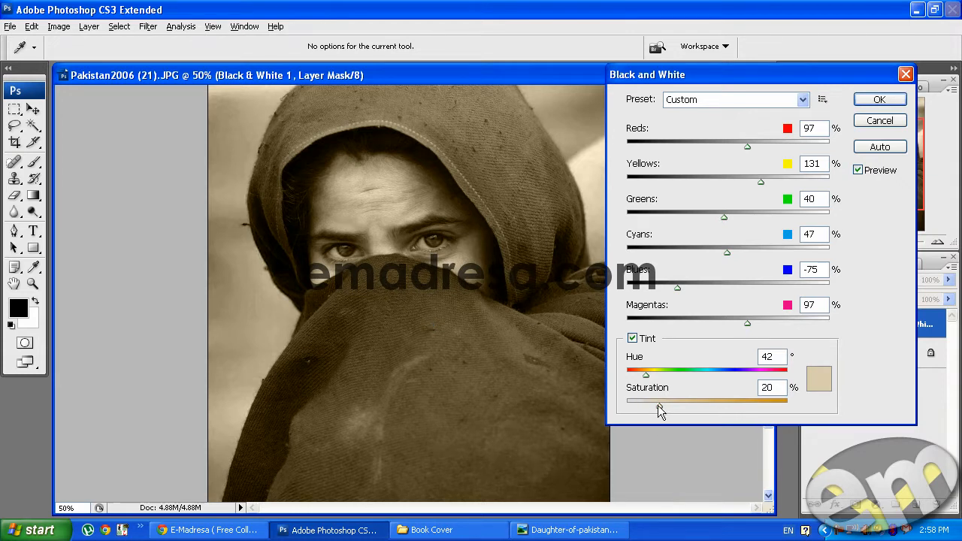
mouse_move(658, 405)
left_mouse_down()
mouse_move(787, 409)
mouse_move(659, 414)
left_mouse_up()
left_click_drag(646, 375, 729, 374)
left_click_drag(660, 406, 640, 414)
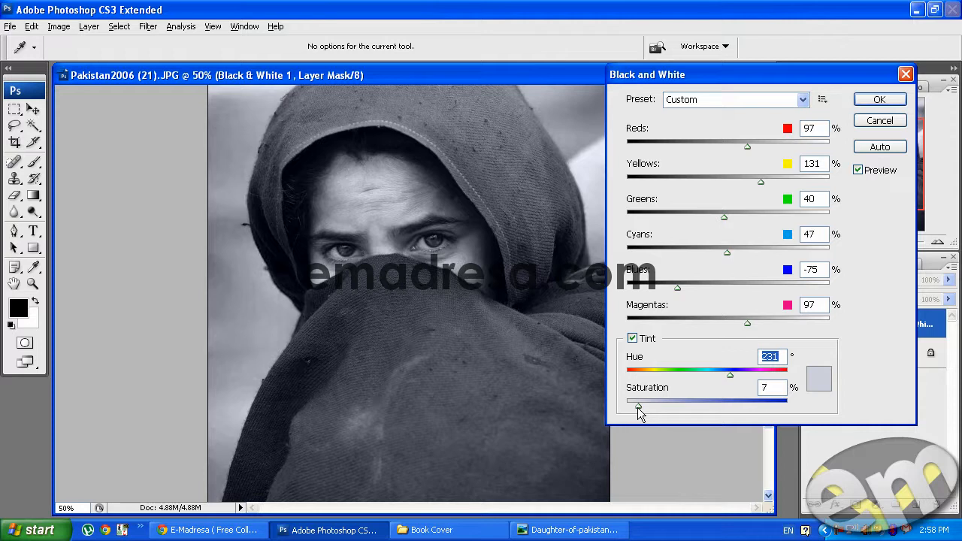
mouse_move(637, 407)
left_mouse_down()
mouse_move(704, 406)
mouse_move(641, 410)
left_mouse_up()
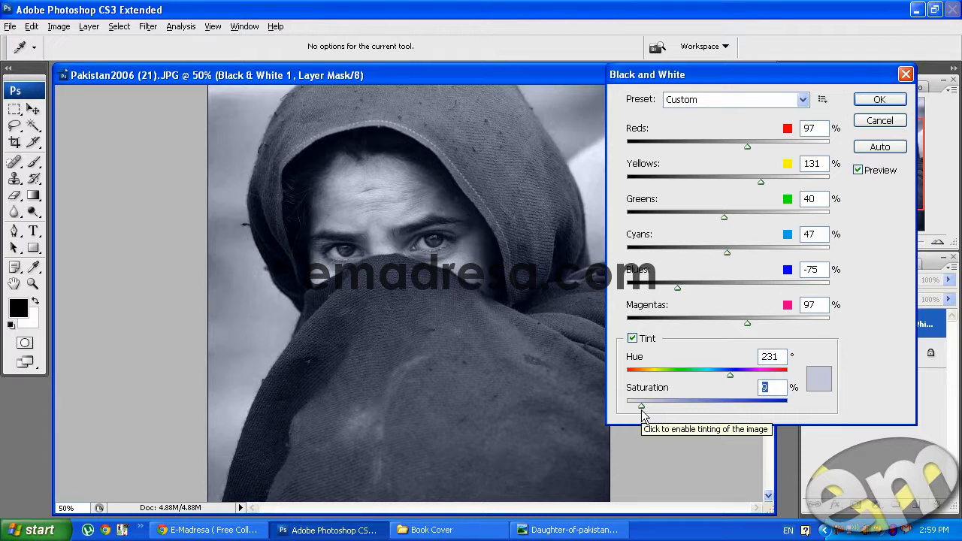
Step: Switch to the Chrome browser and open itjanat.com in place of the last IT Tutorials in URDU page
left_click(208, 530)
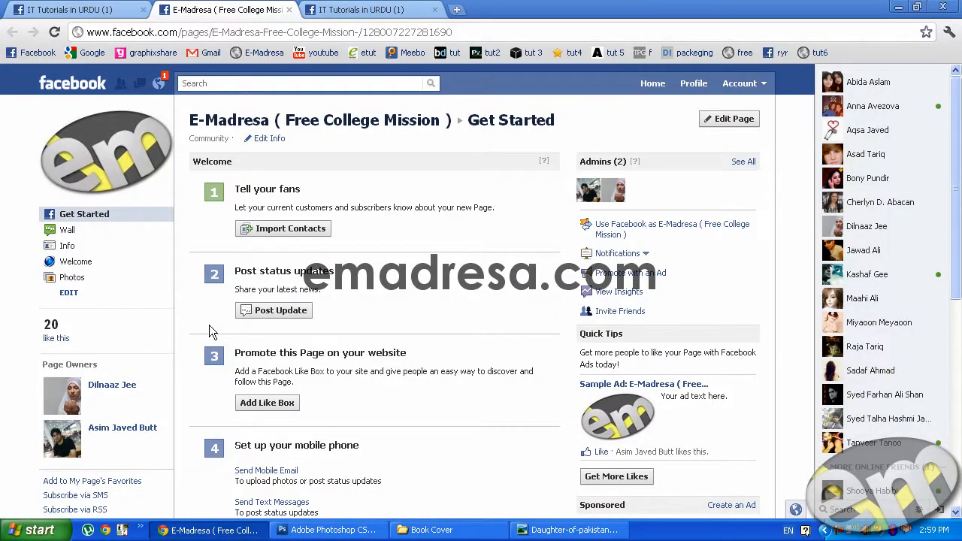
left_click(354, 10)
left_click(296, 33)
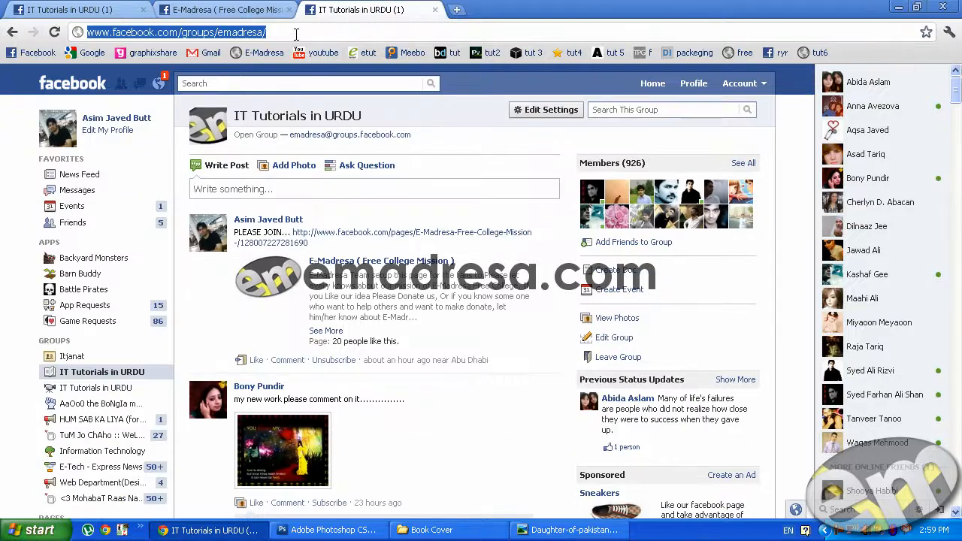
type("itjanat.com")
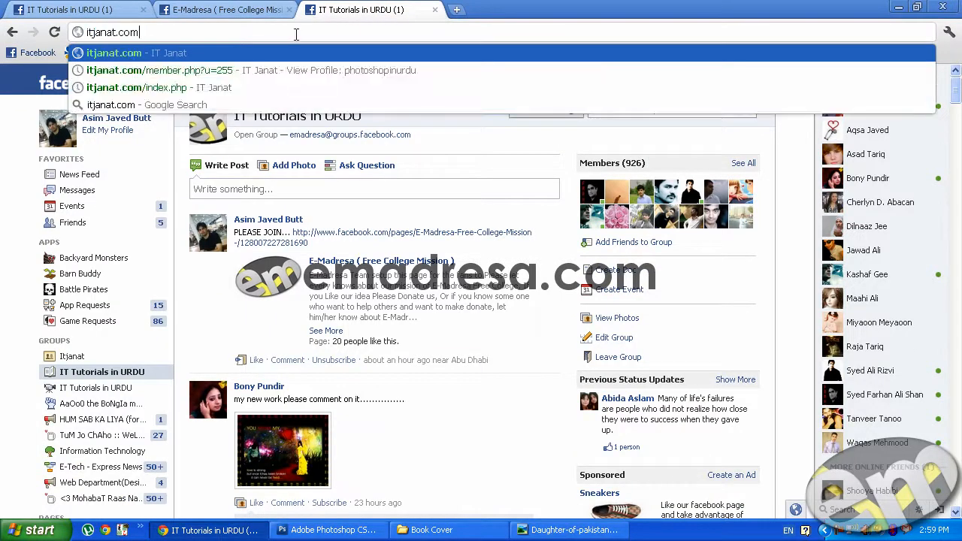
key("Return")
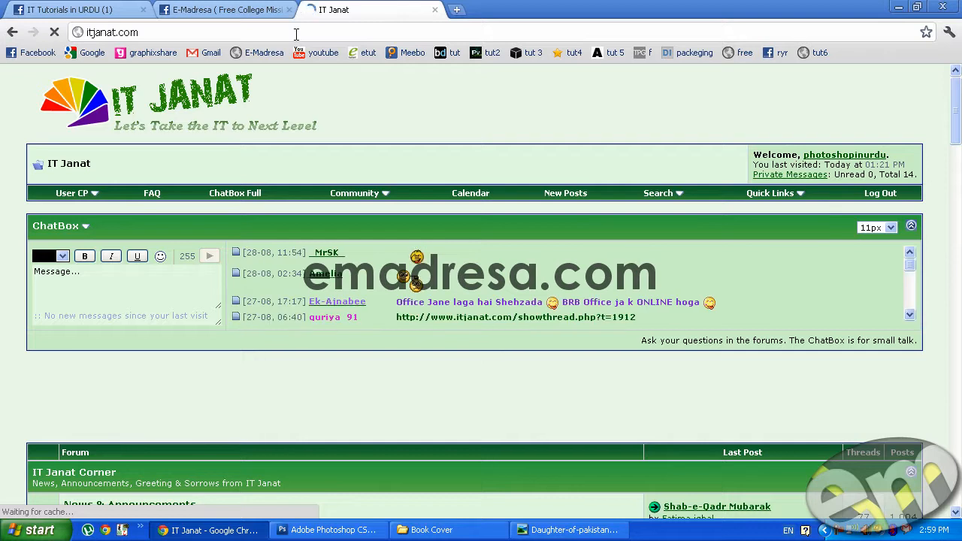
Step: Browse the Advance Photoshop Tutorials forum on IT Janat, and return to the IT Tutorials in URDU Facebook group
scroll(10, 212, "down", 10)
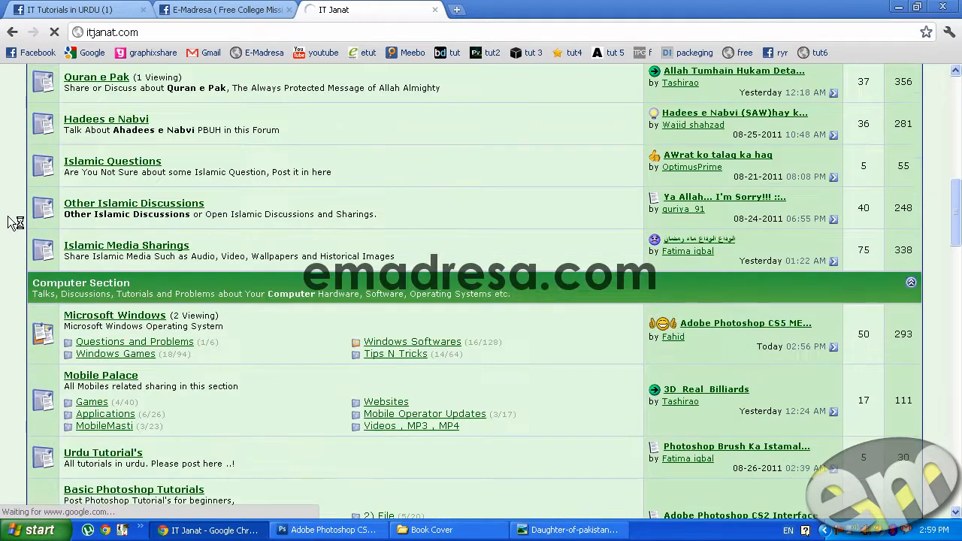
scroll(15, 222, "down", 4)
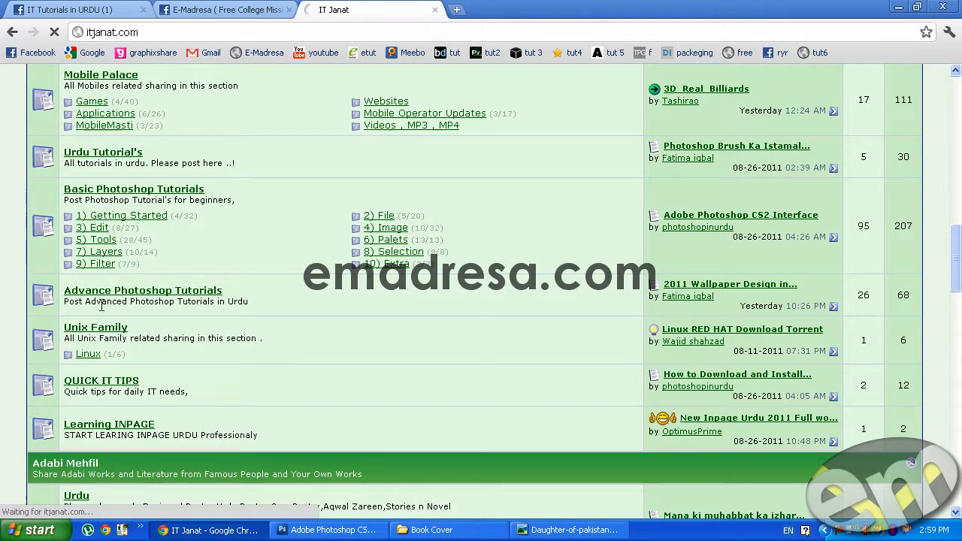
left_click(136, 296)
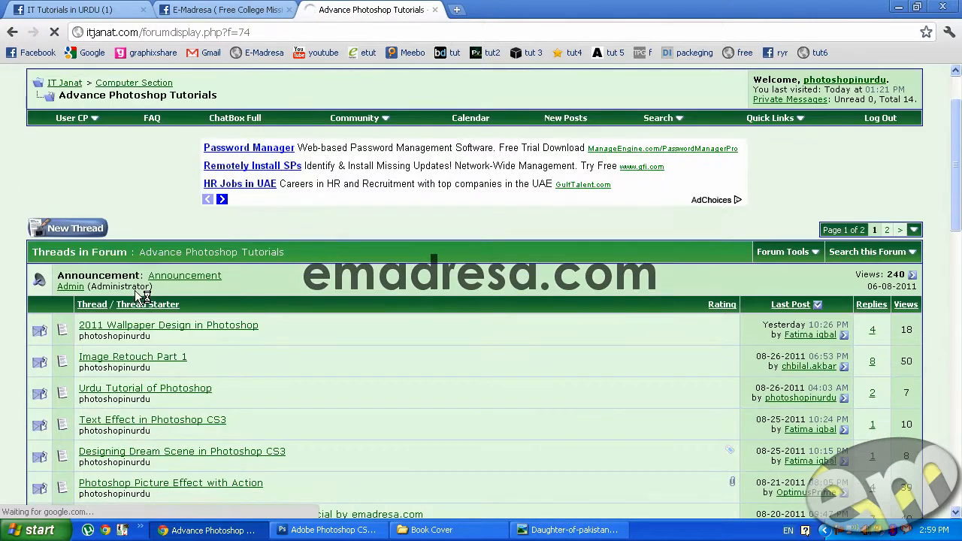
scroll(143, 296, "down", 1)
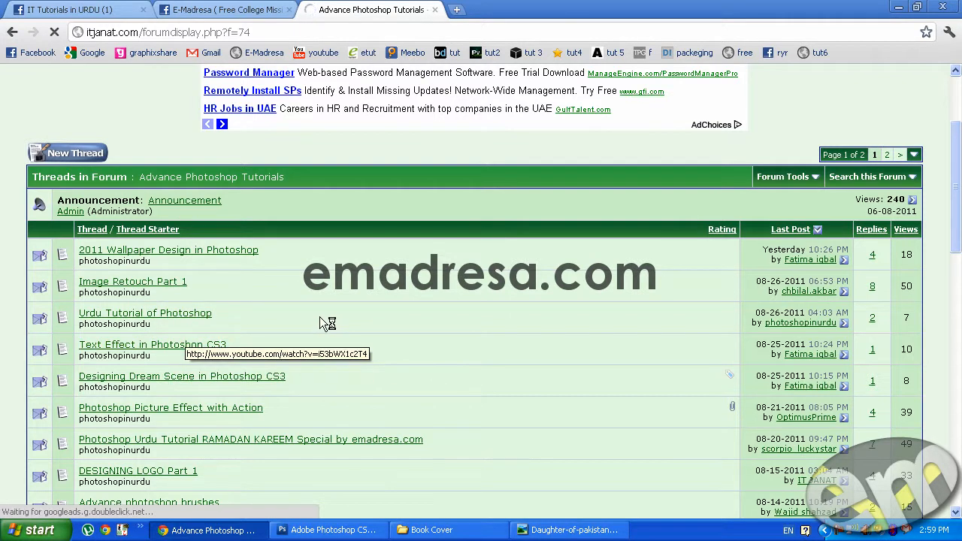
left_click(100, 7)
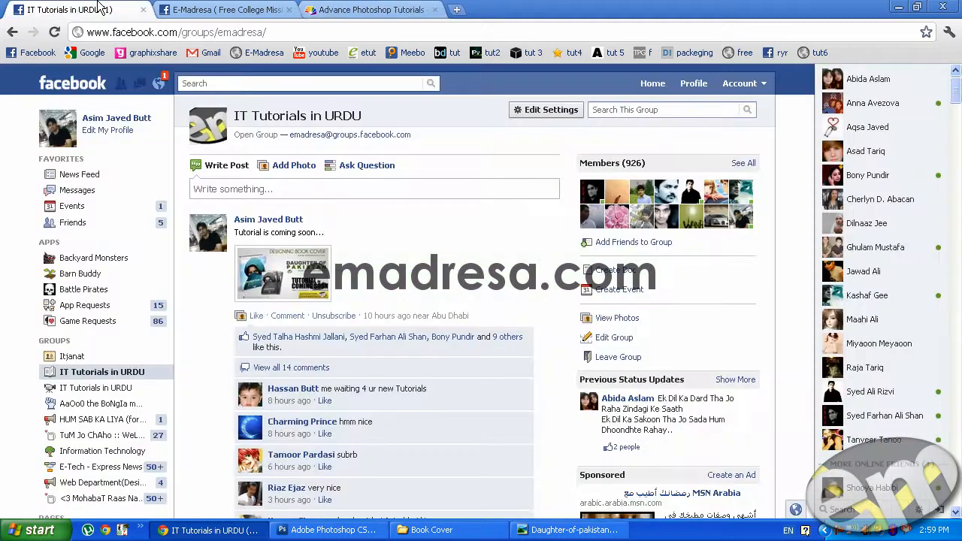